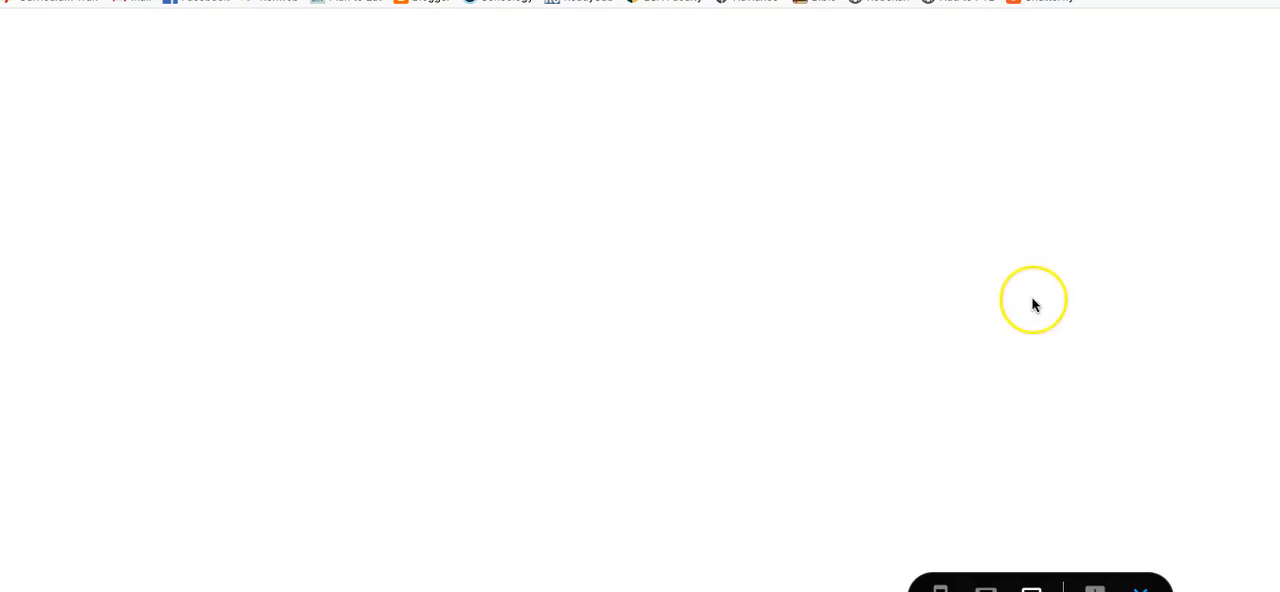
Look through the Fetterman Massacre example page, from the embedded history article to the fill-in-the-blank questions below it
scroll(1035, 305, "down", 10)
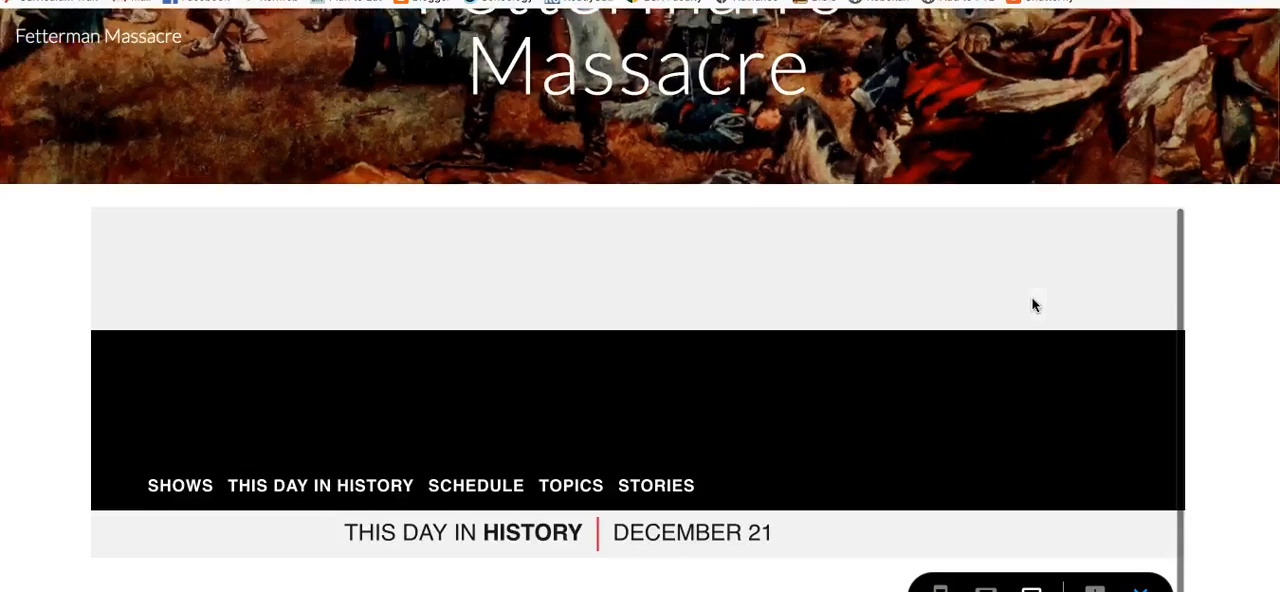
scroll(1035, 305, "down", 10)
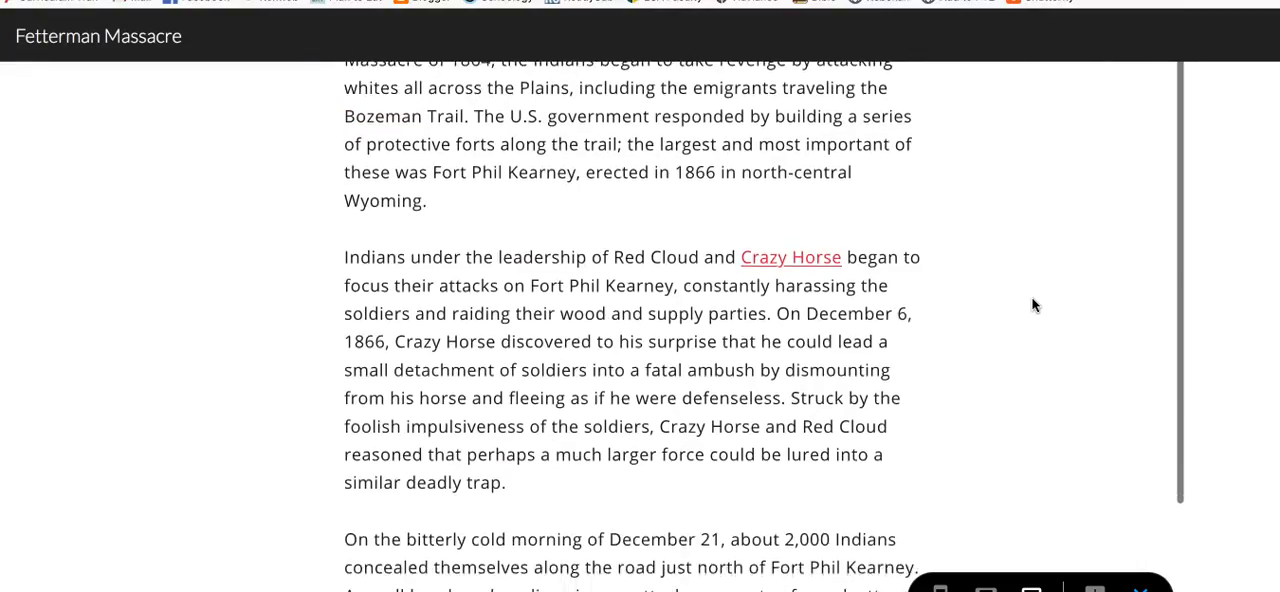
scroll(1035, 305, "down", 10)
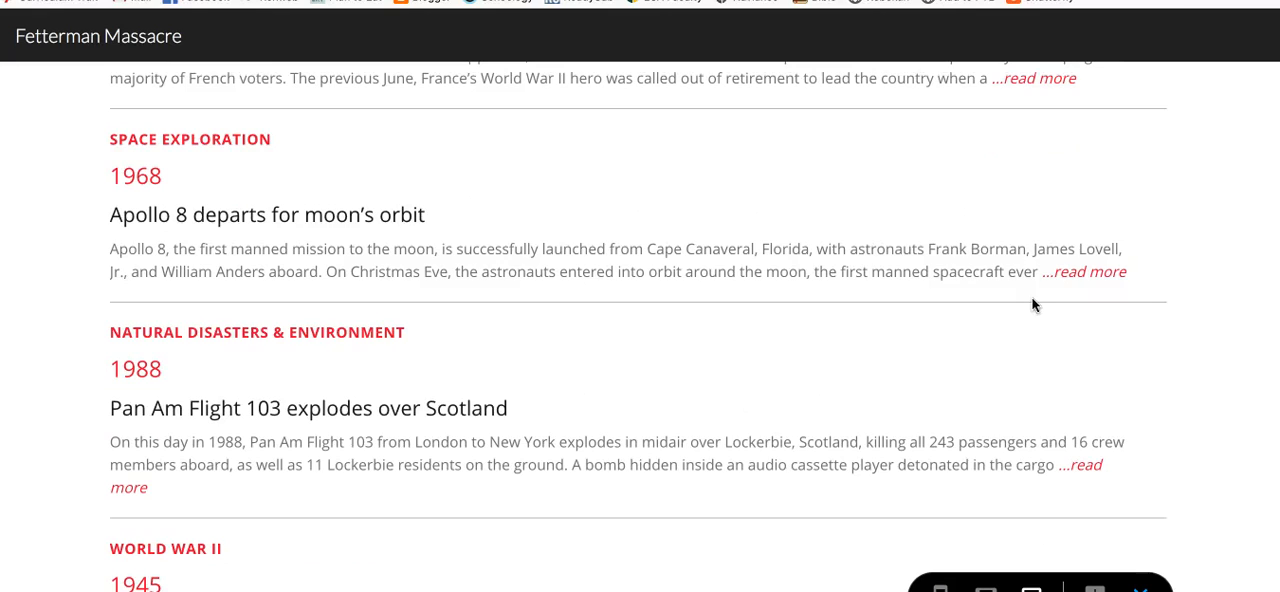
scroll(1035, 305, "down", 10)
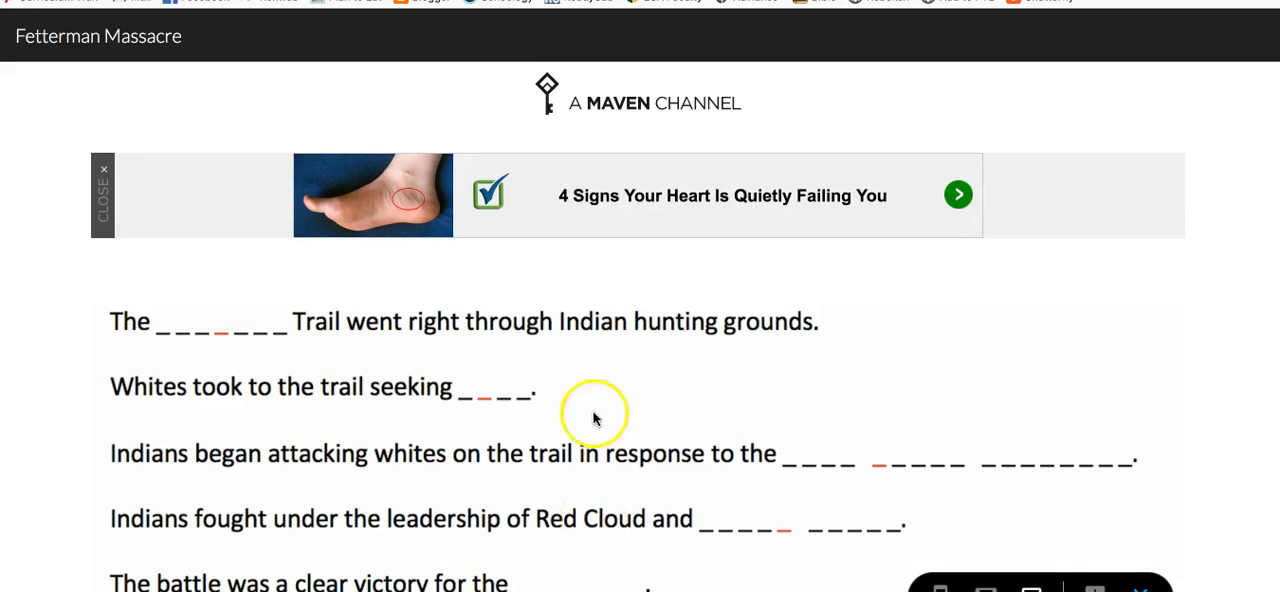
scroll(600, 314, "up", 15)
scroll(628, 318, "up", 20)
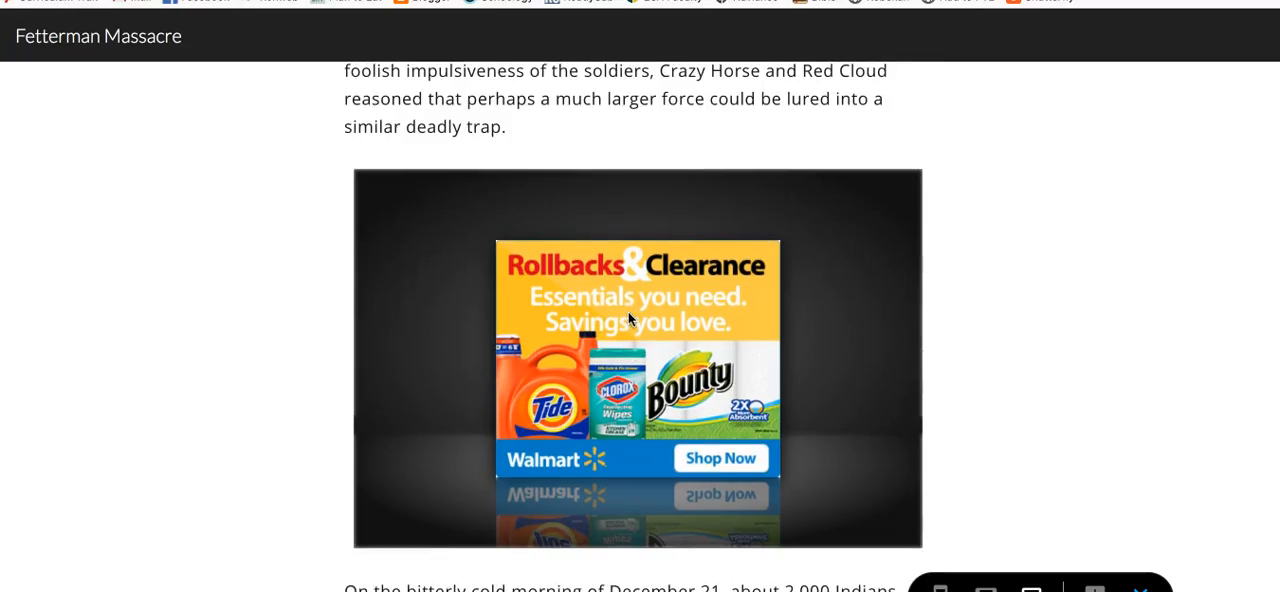
scroll(628, 318, "up", 15)
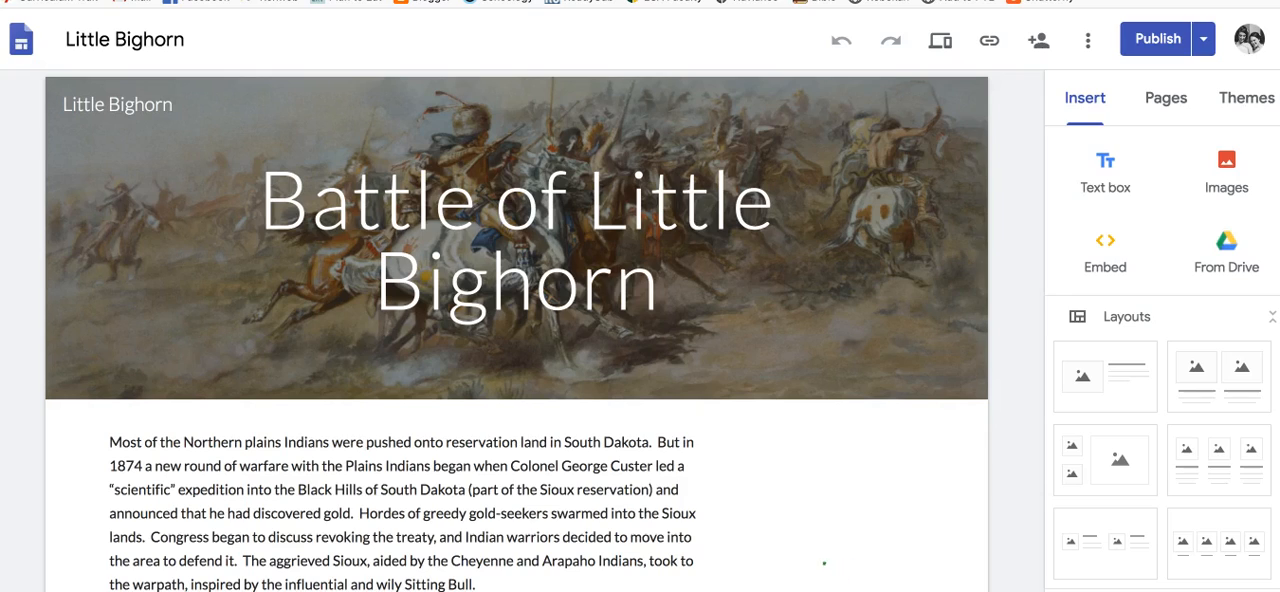
Review the Little Bighorn site draft, covering its introductory text, embedded History video and multiple-choice questions
scroll(740, 445, "down", 7)
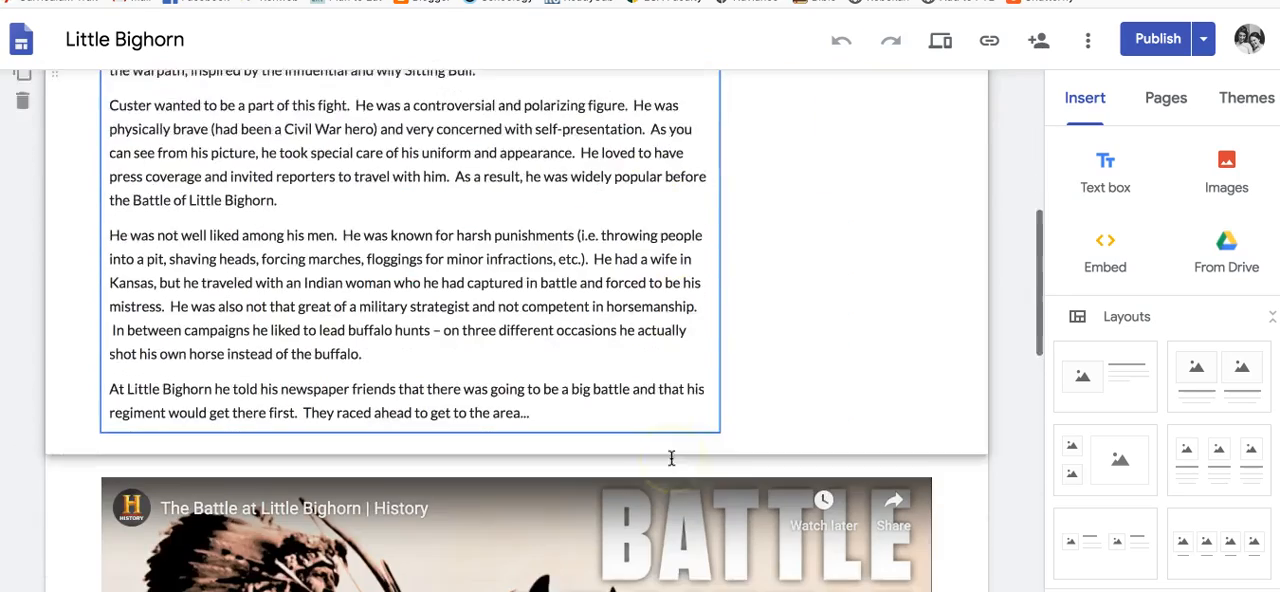
scroll(671, 457, "down", 3)
left_click(729, 343)
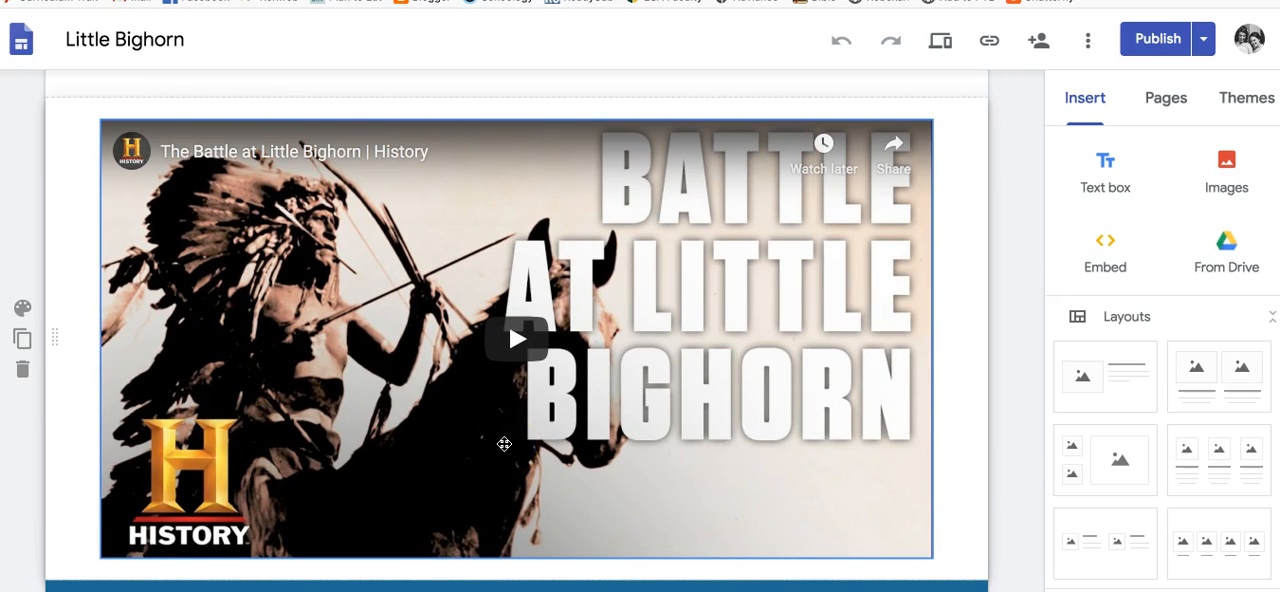
scroll(504, 443, "down", 5)
left_click(236, 168)
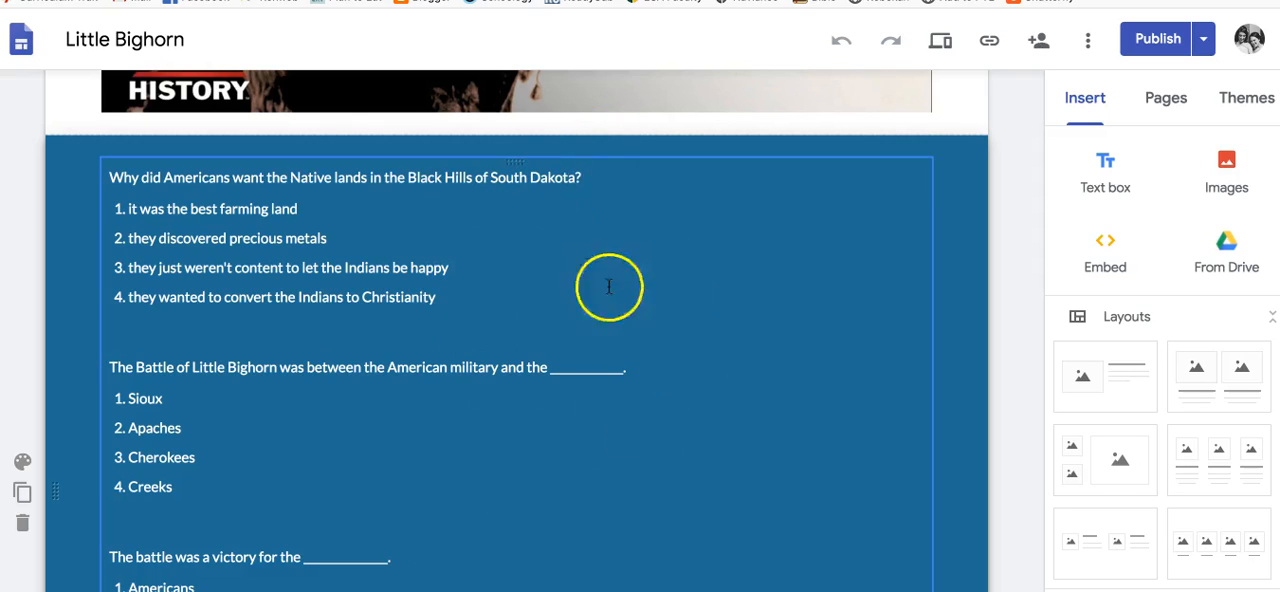
scroll(605, 409, "up", 5)
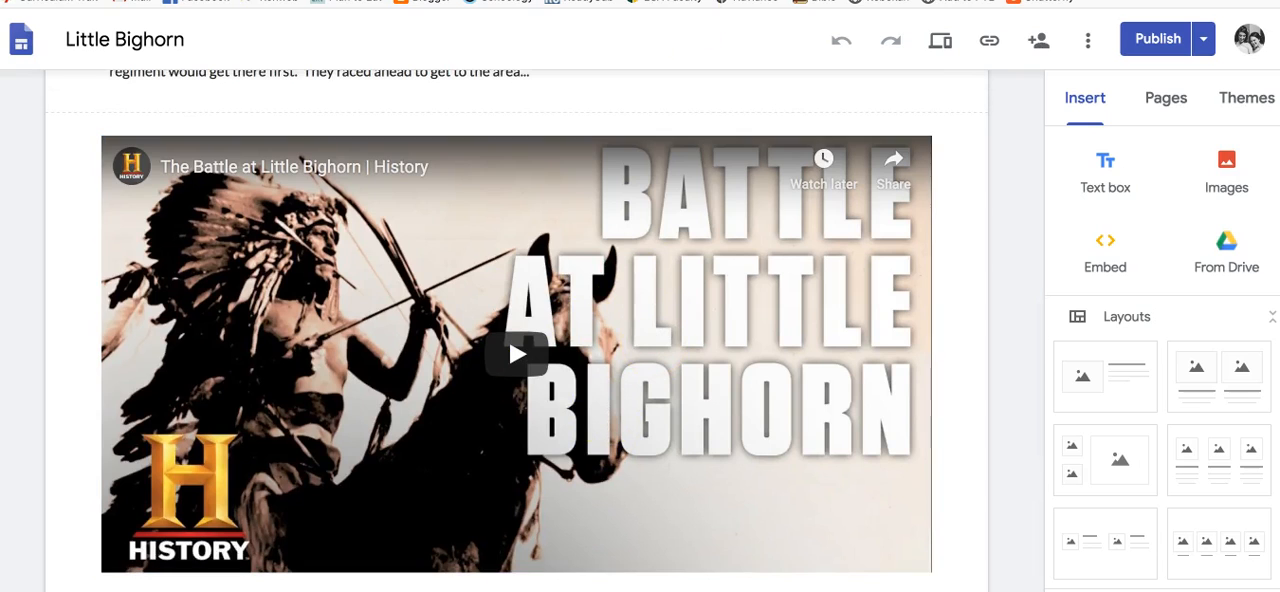
scroll(811, 306, "down", 5)
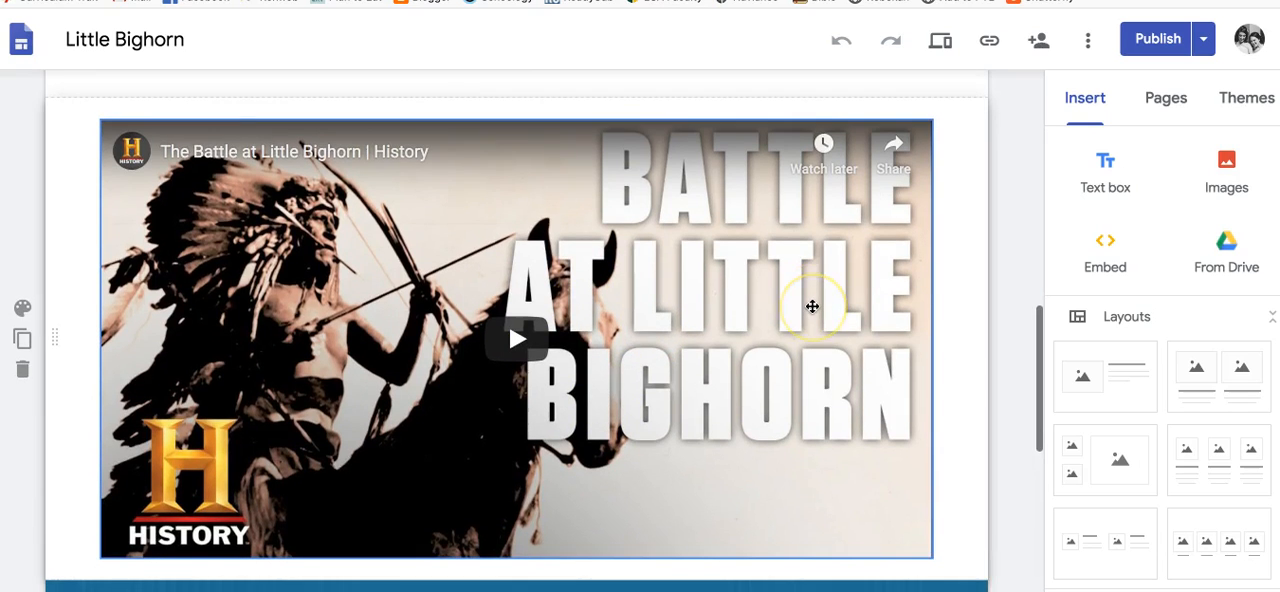
scroll(785, 370, "down", 2)
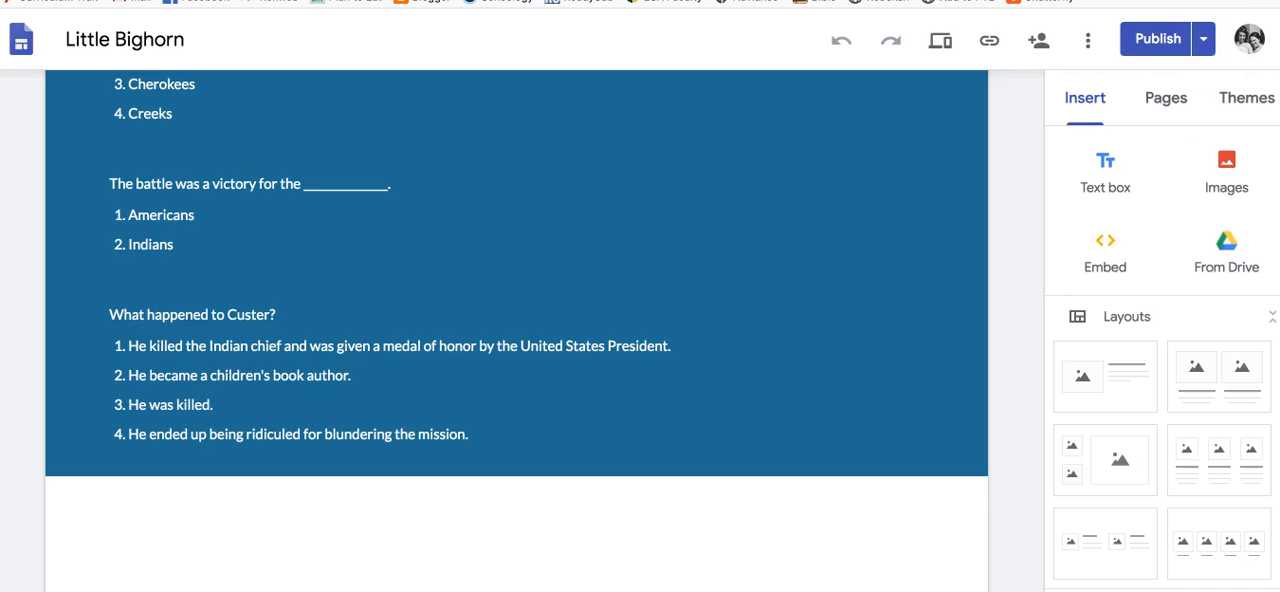
Search the web for "battle of little bighorn" in a new browser tab
key("super+t")
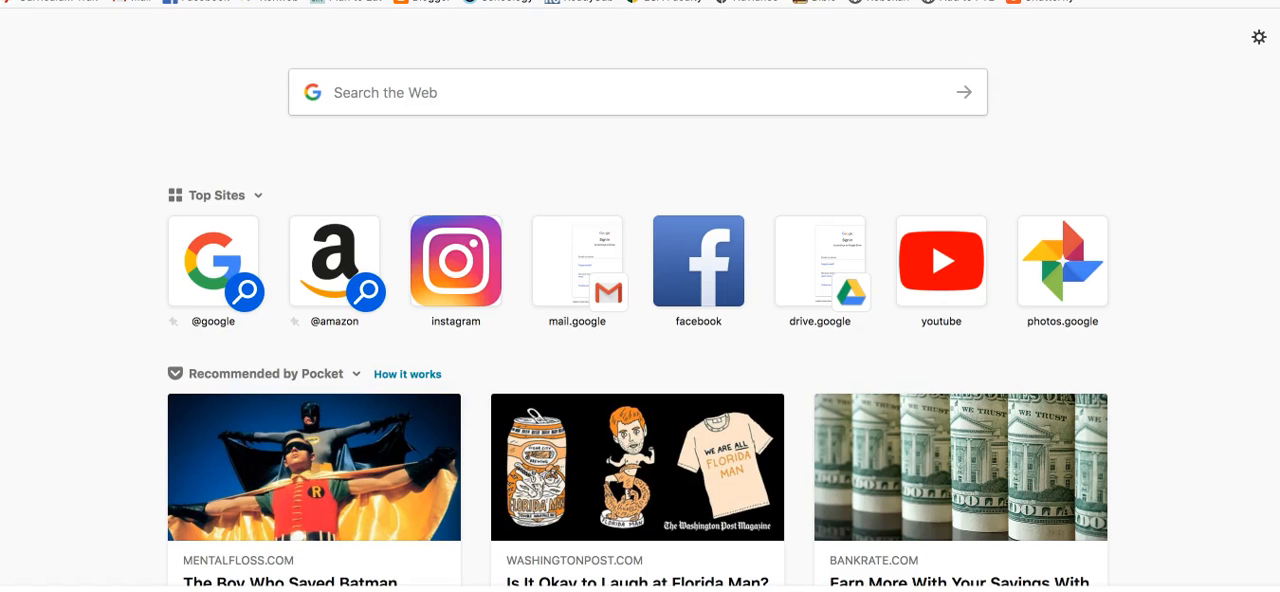
left_click(511, 105)
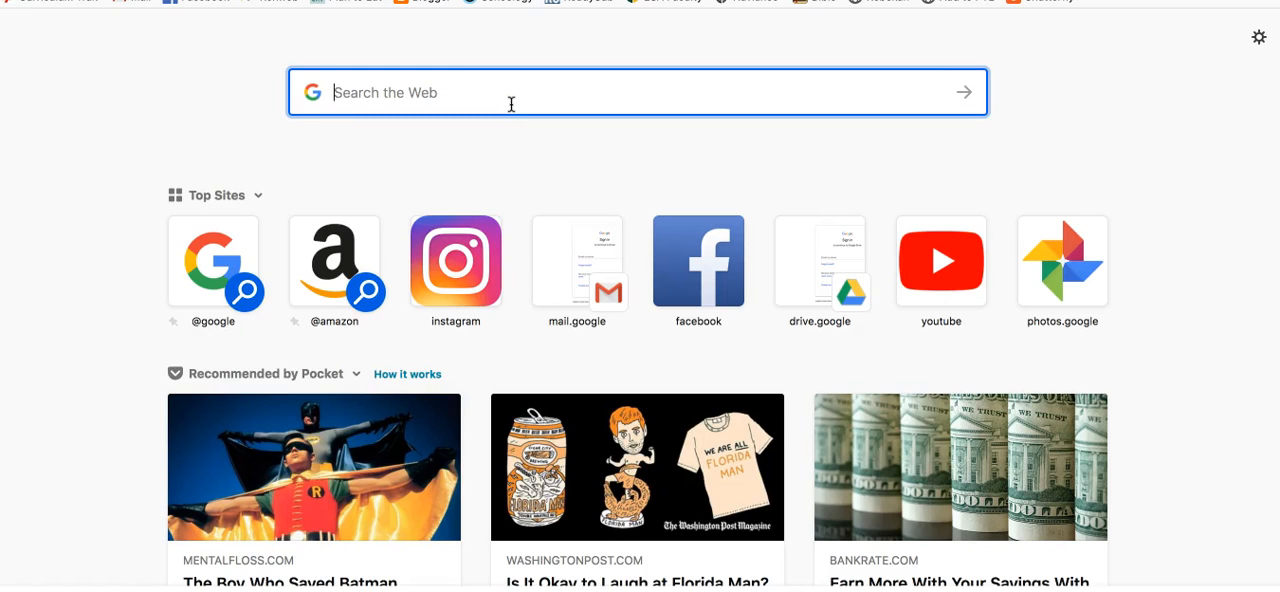
type("battle of little")
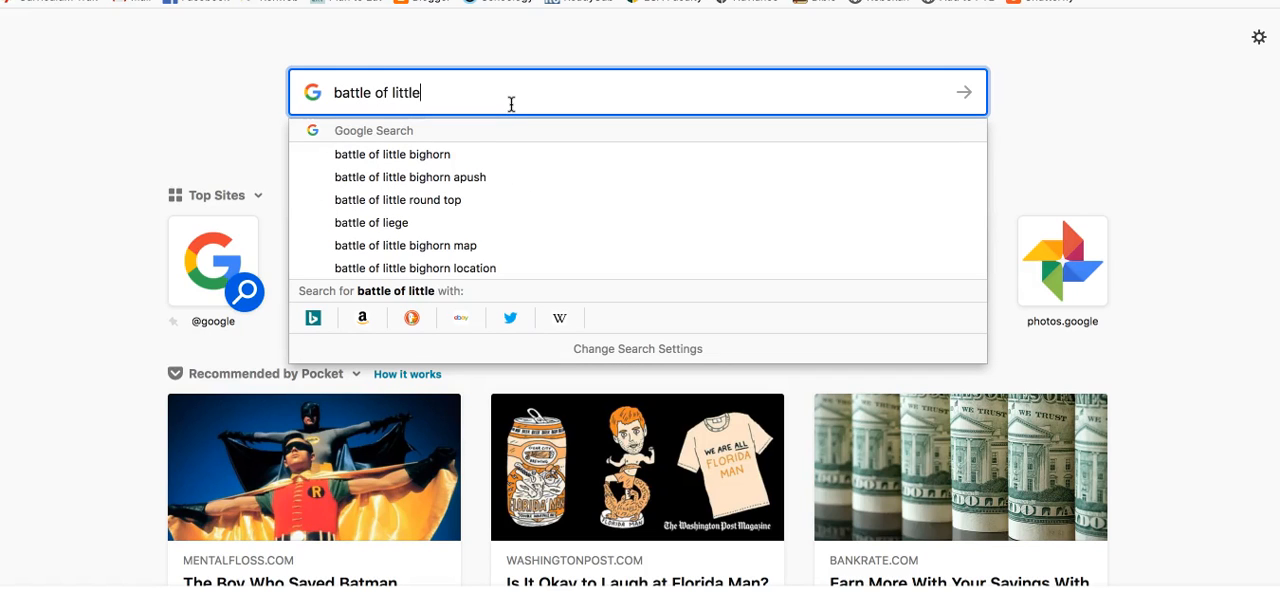
type(" bighorn")
key("Return")
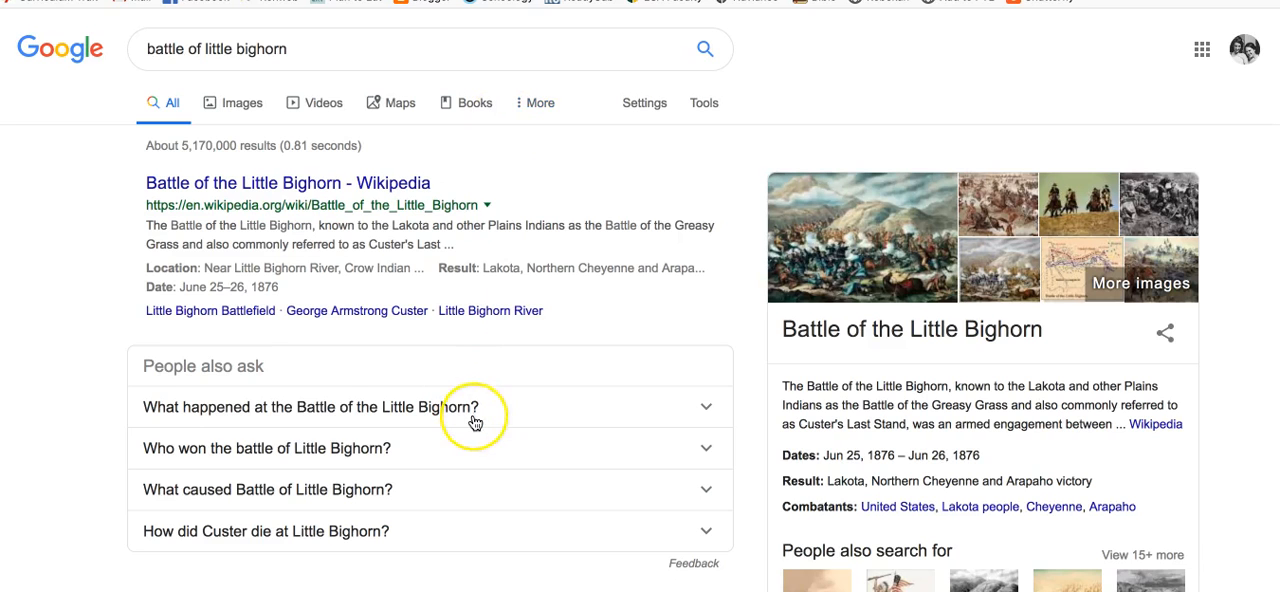
Open the Smithsonian article "How the Battle of Little Bighorn Was Won" from the search results
scroll(471, 337, "down", 3)
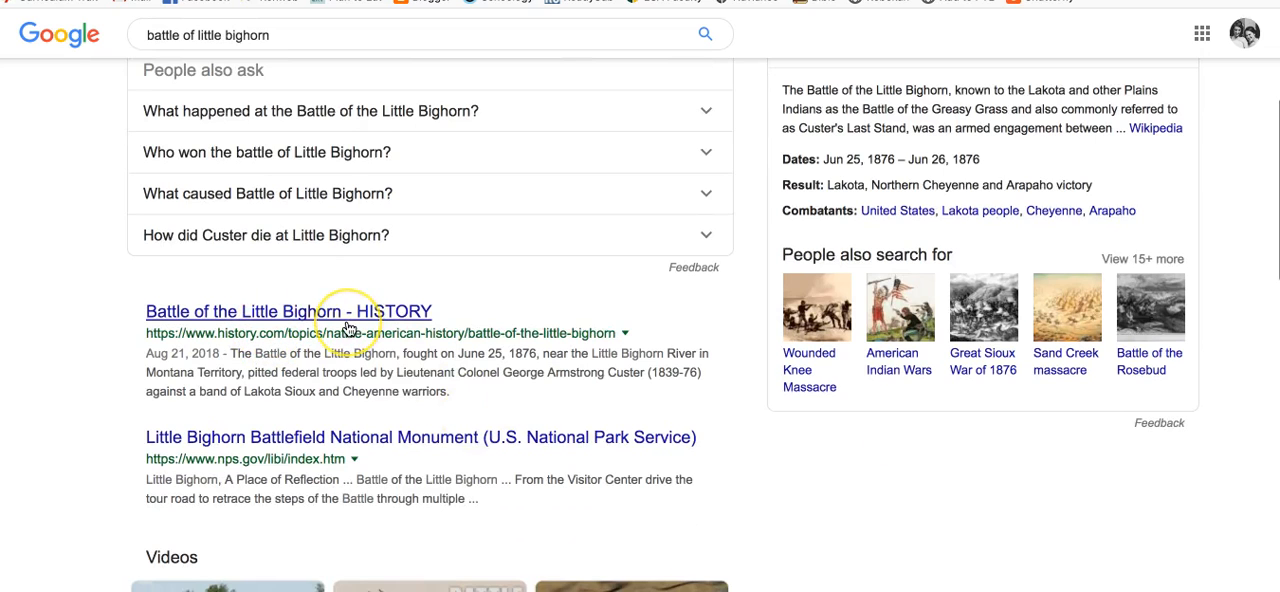
scroll(348, 330, "down", 5)
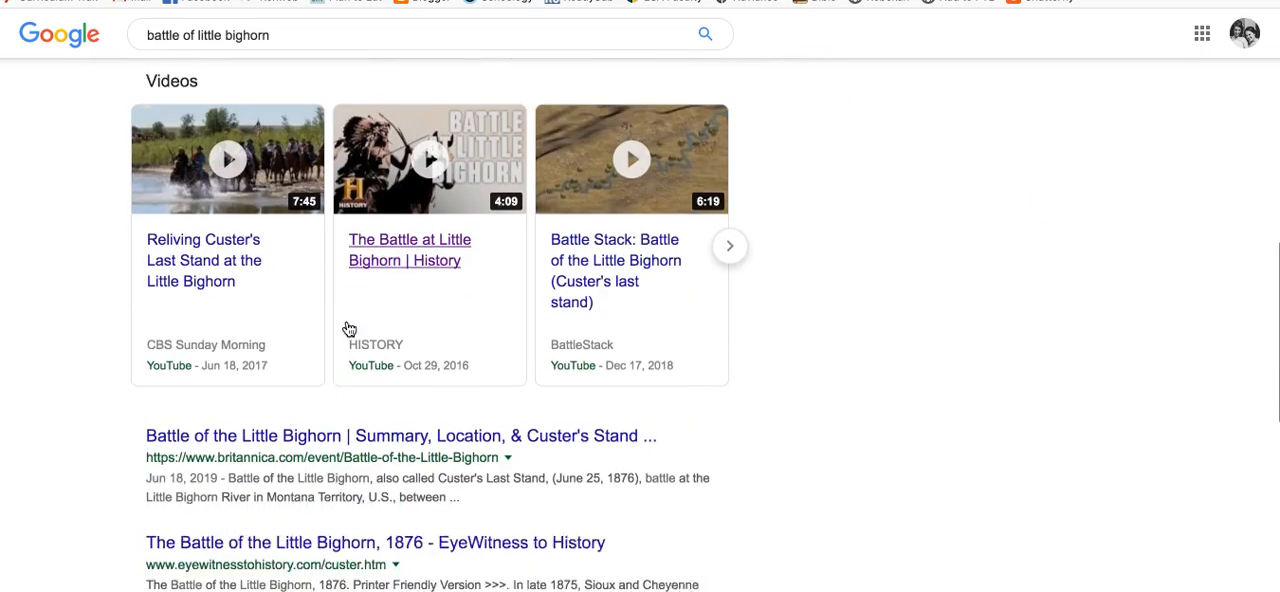
scroll(348, 330, "down", 1)
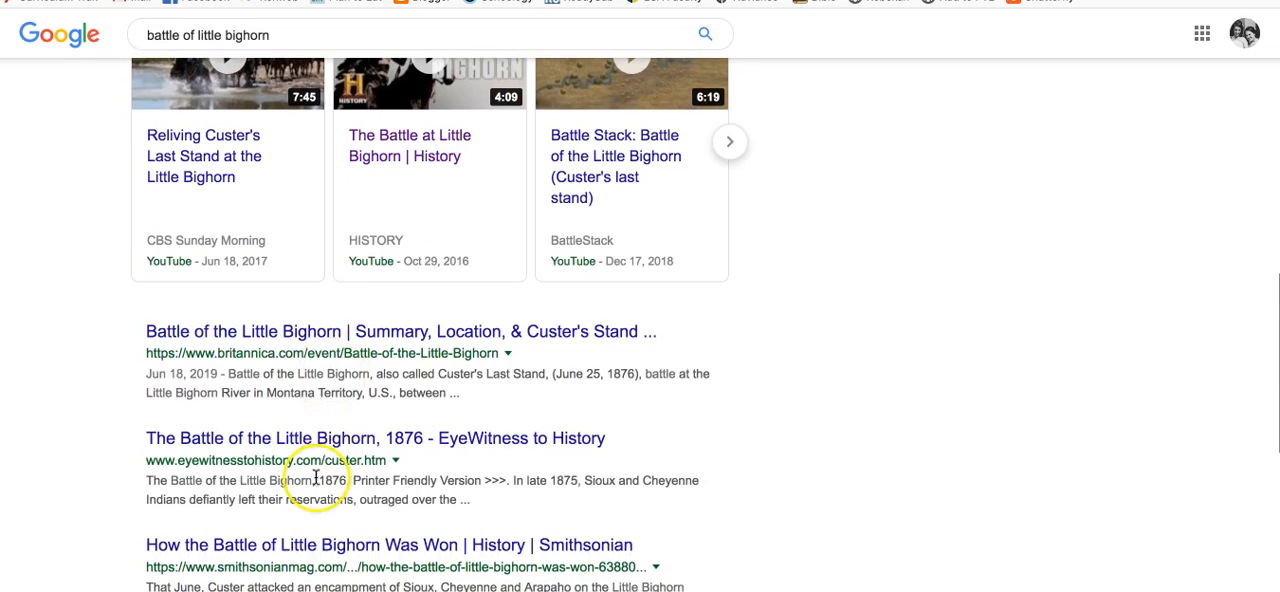
scroll(316, 477, "down", 2)
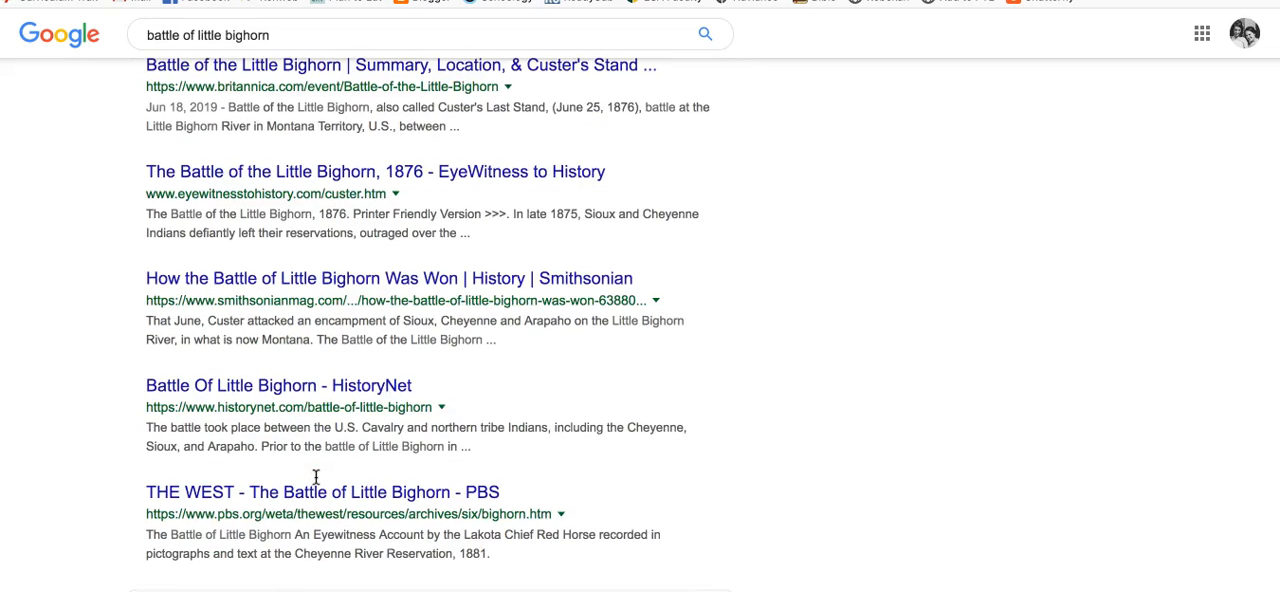
scroll(316, 477, "down", 1)
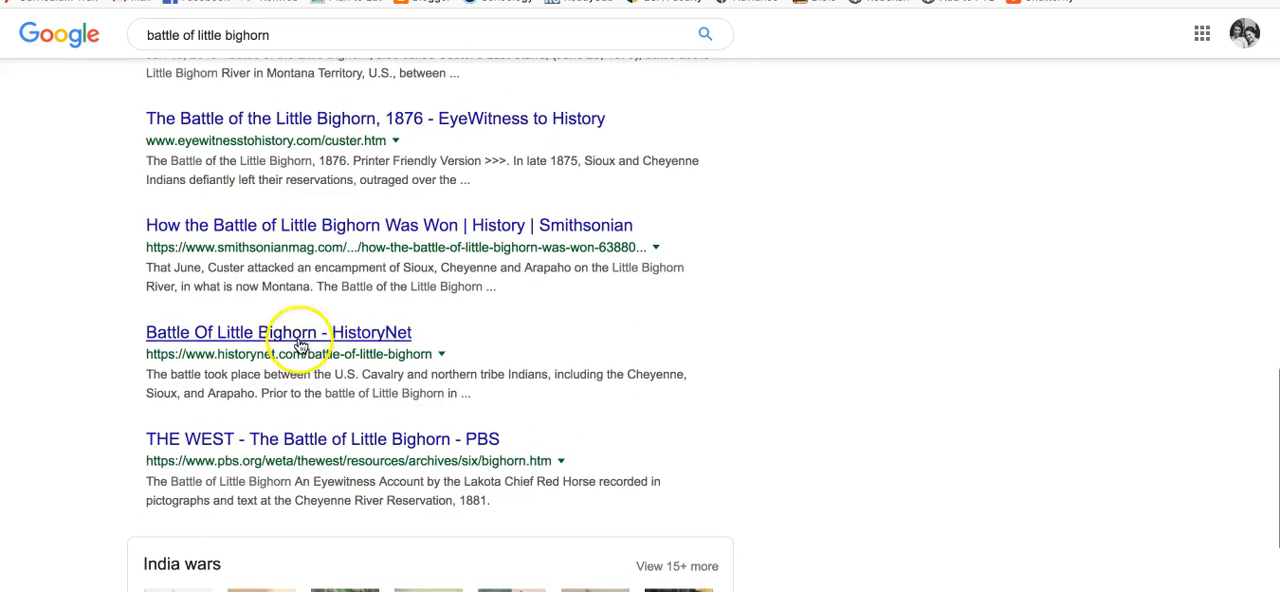
left_click(293, 243)
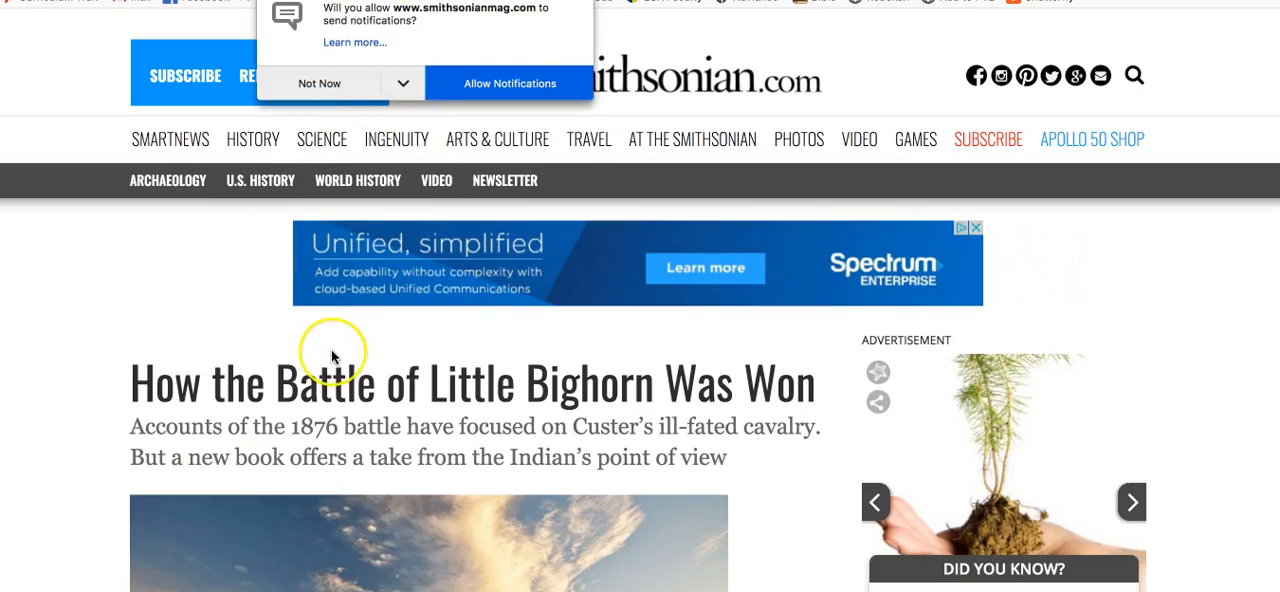
Skim the Smithsonian article and copy its full web address
scroll(331, 355, "down", 5)
scroll(333, 357, "down", 9)
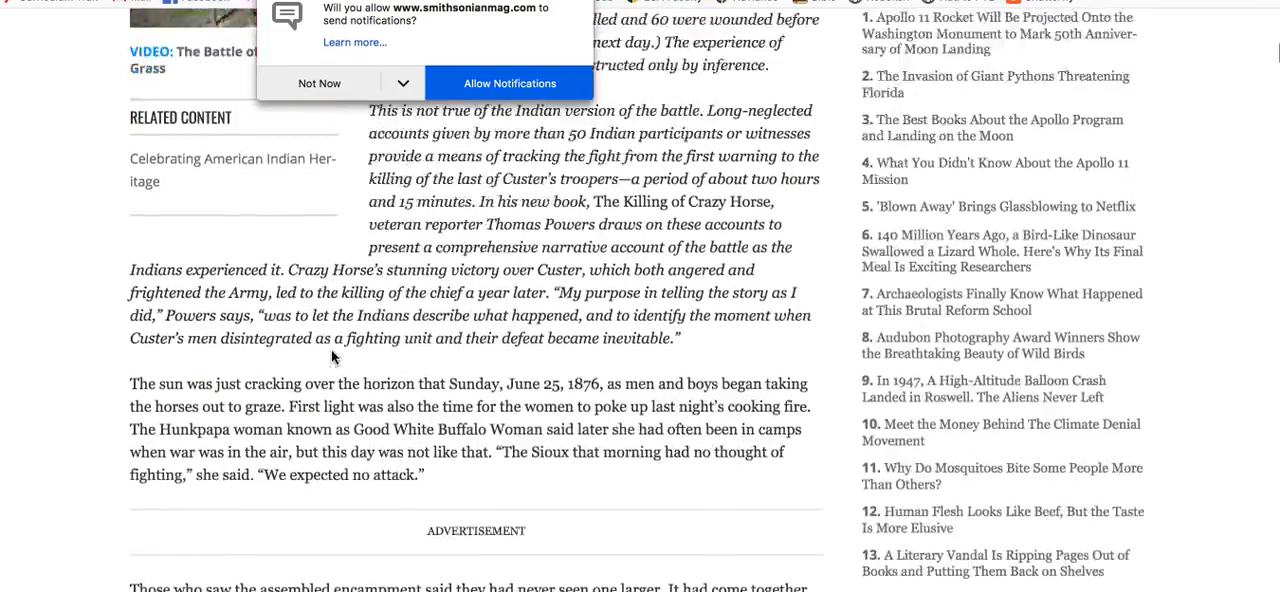
scroll(293, 366, "down", 8)
scroll(293, 366, "up", 20)
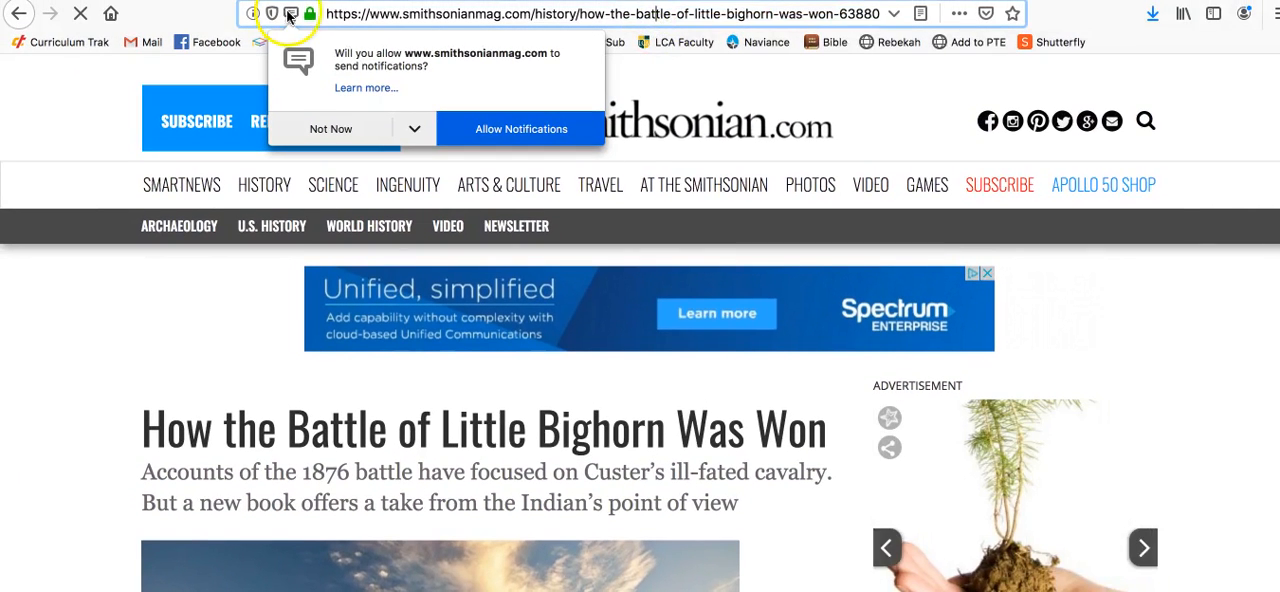
left_click(330, 14)
key("ctrl+c")
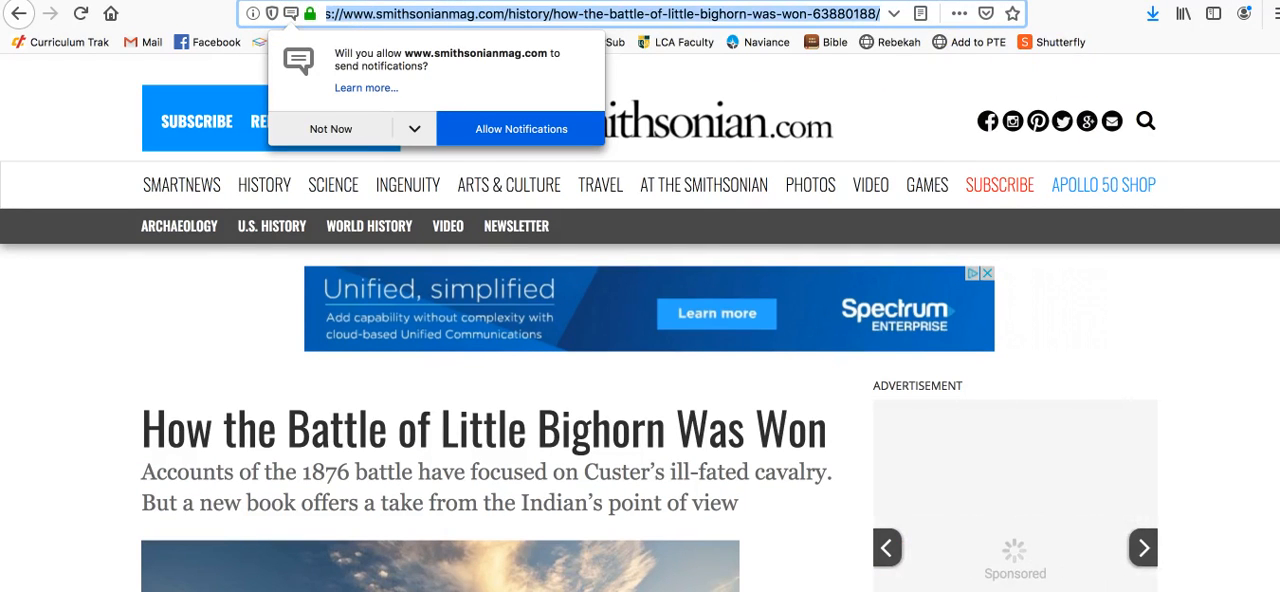
Return to the Little Bighorn site editor and embed the copied Smithsonian article by URL as a whole page
key("ctrl+shift+Tab")
key("ctrl+shift+Tab")
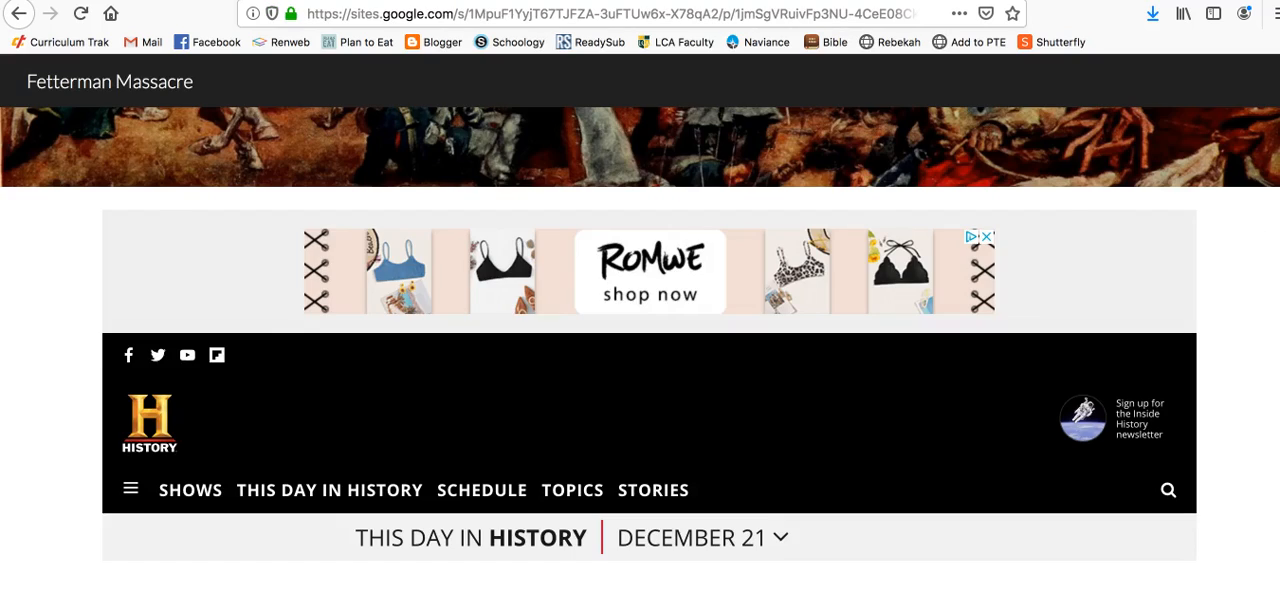
key("ctrl+shift+Tab")
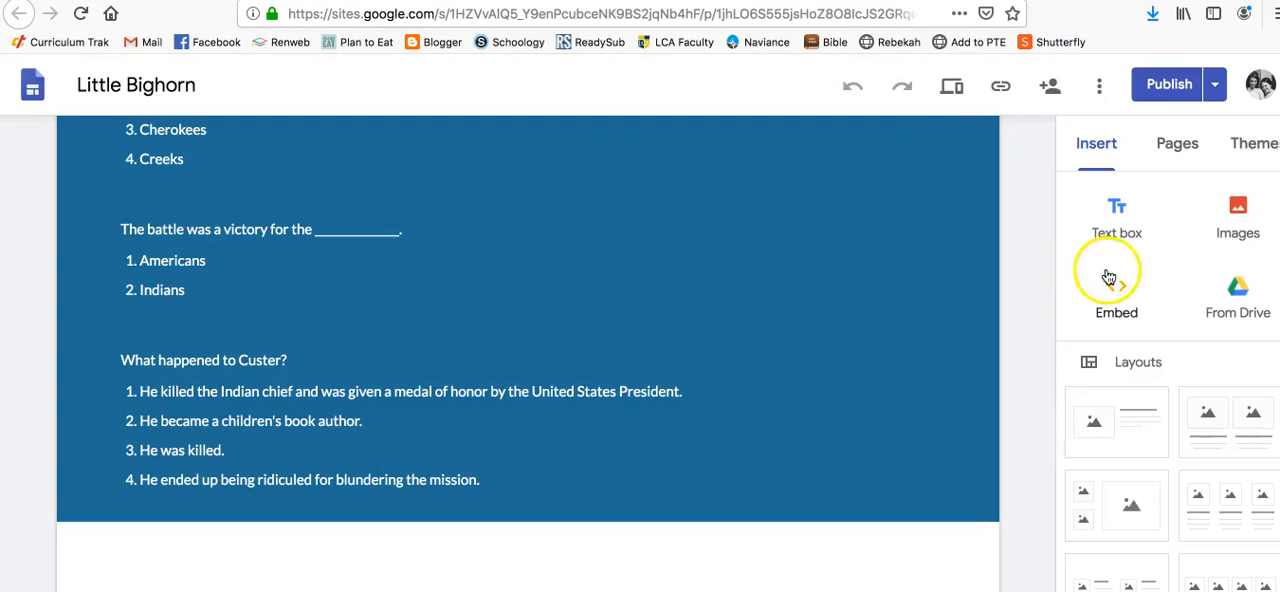
left_click(1117, 307)
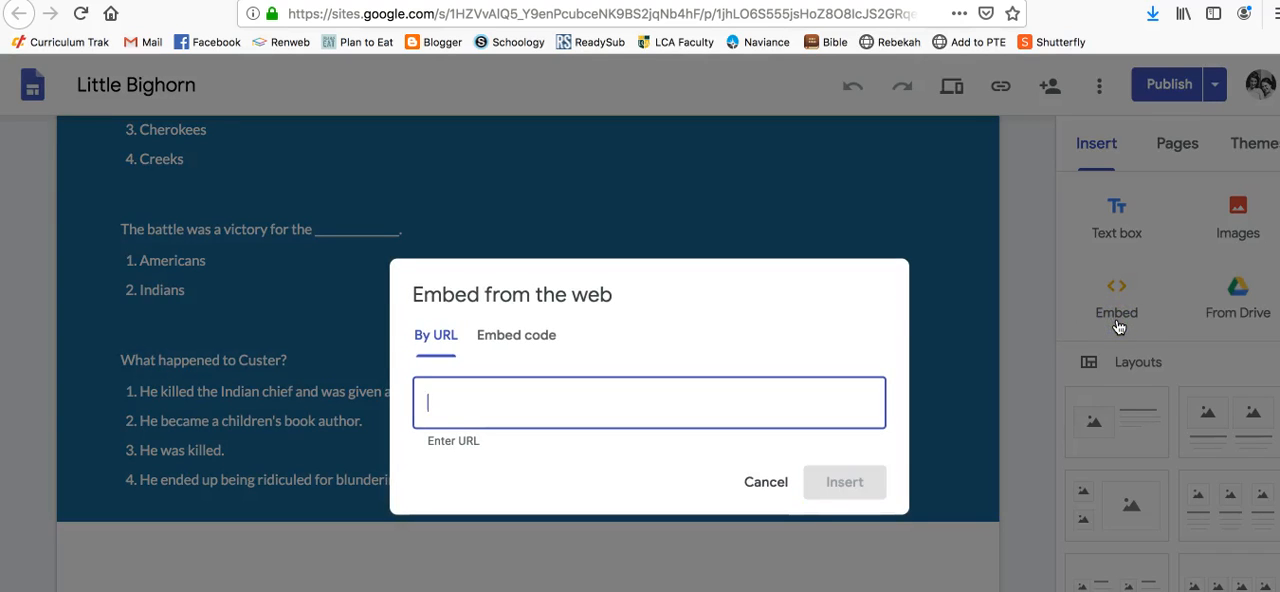
key("ctrl+v")
left_click(777, 431)
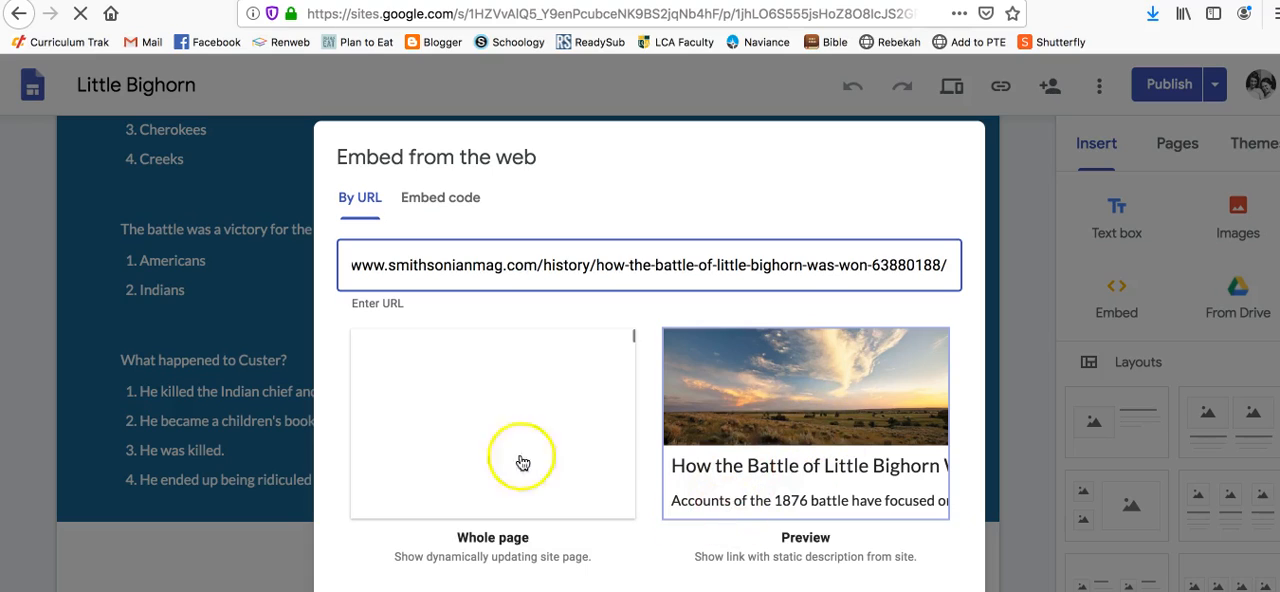
left_click(447, 435)
left_click(447, 435)
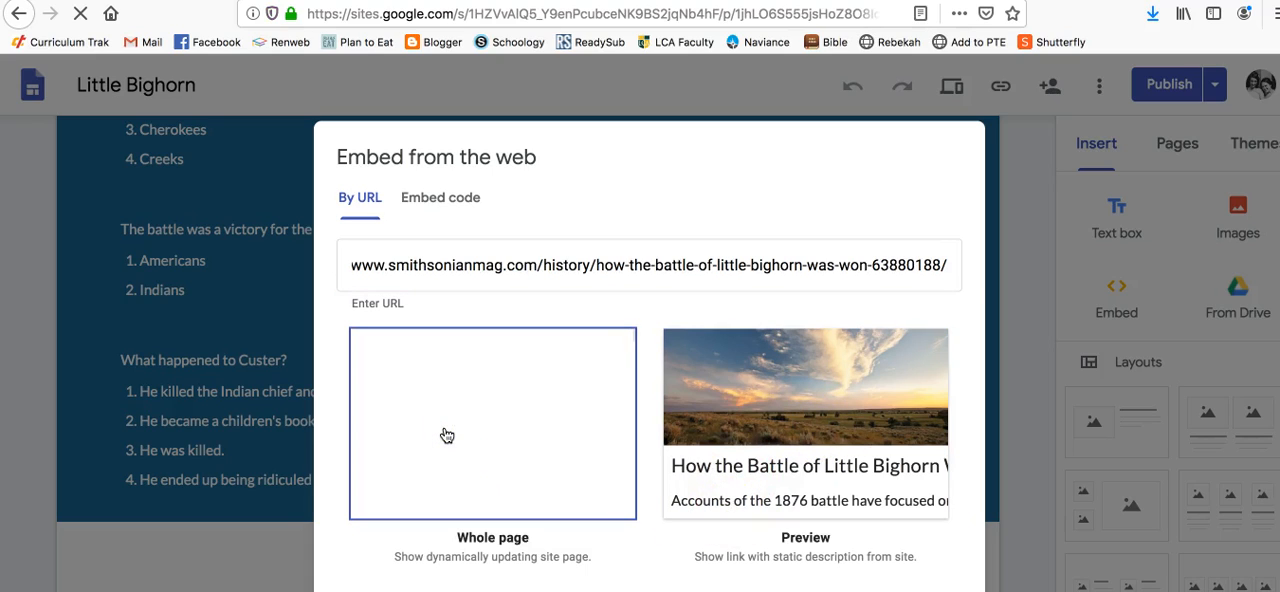
left_click(912, 589)
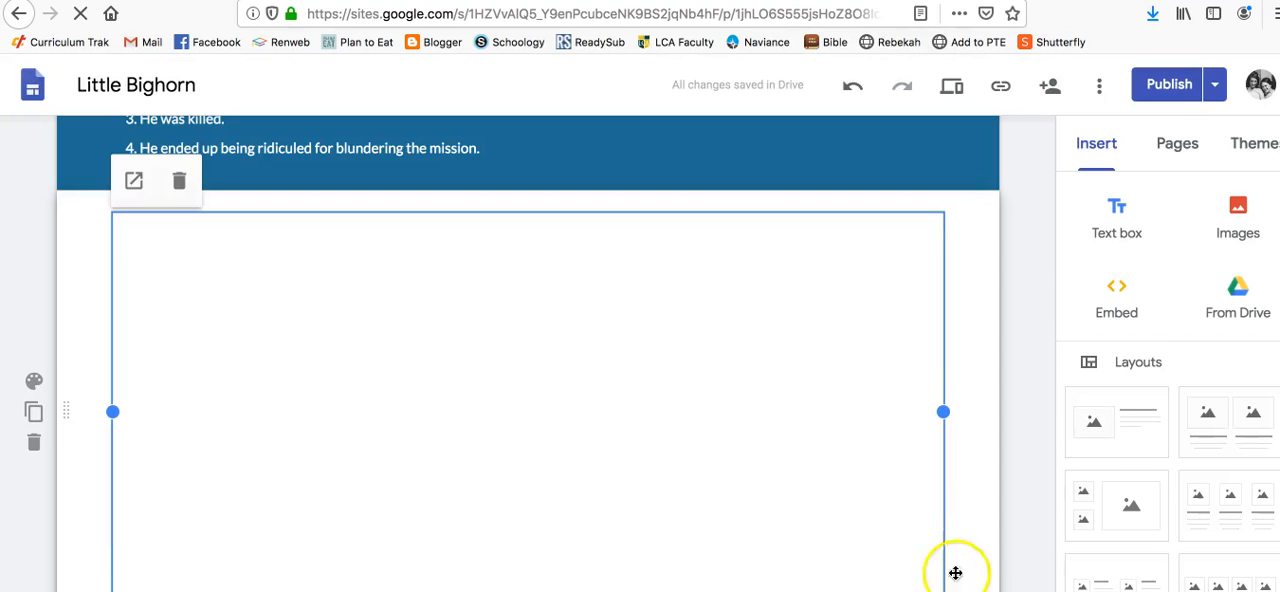
Increase the height of the embedded Smithsonian article's frame so that more of the article shows
scroll(1017, 531, "down", 1)
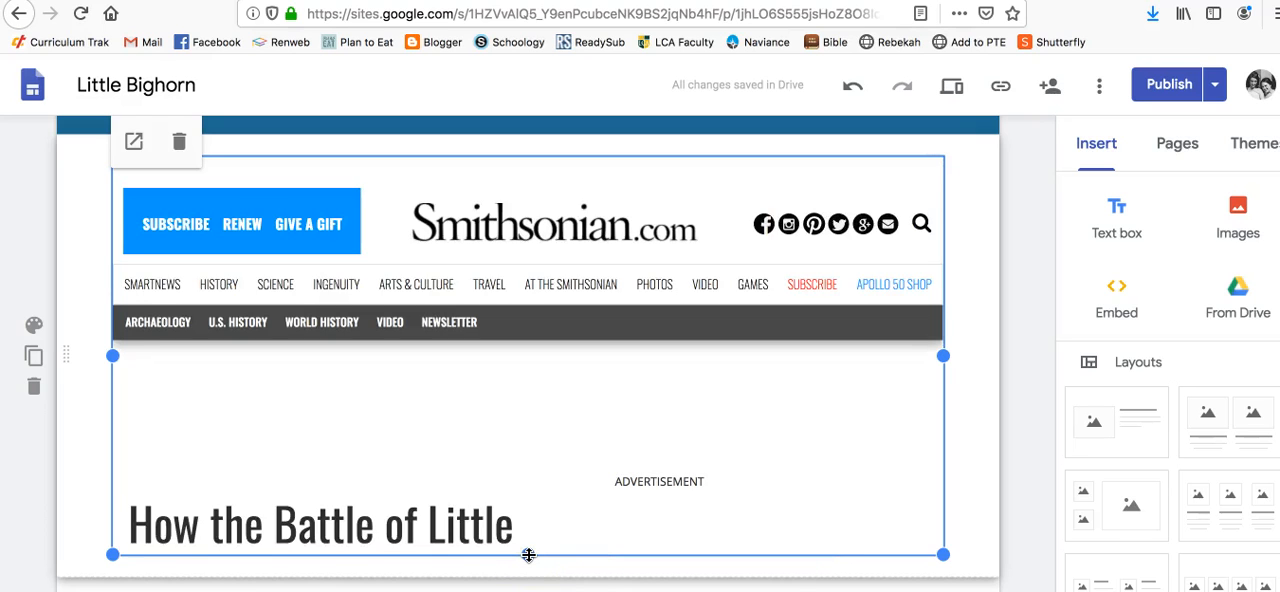
left_click_drag(529, 555, 528, 591)
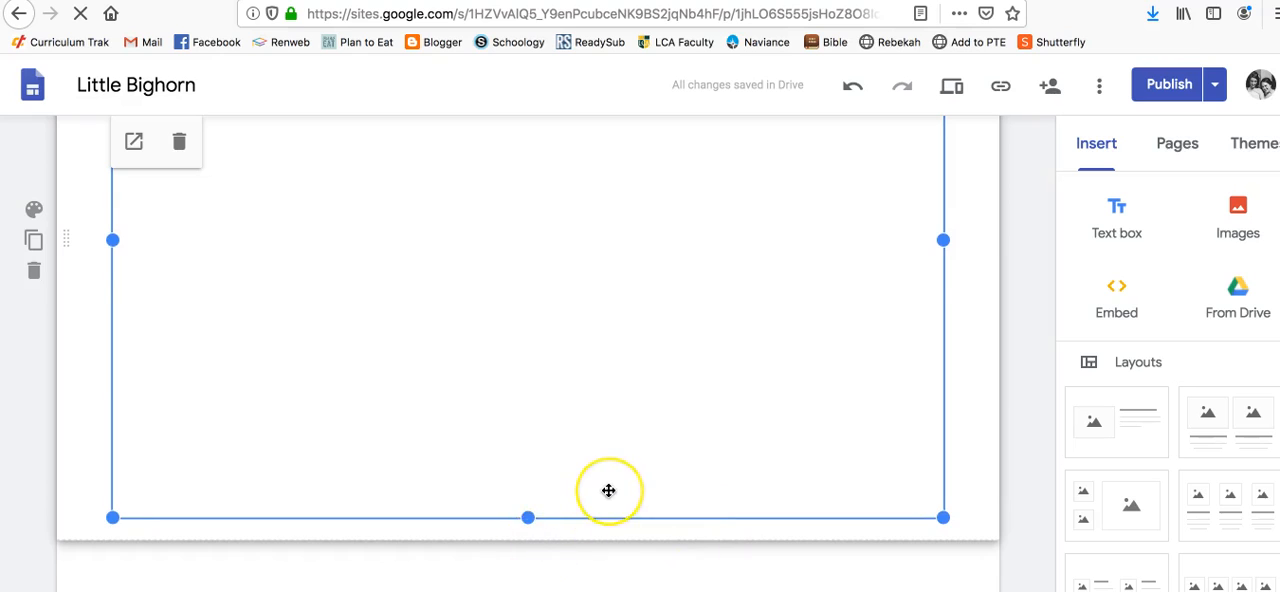
scroll(609, 491, "up", 3)
scroll(609, 491, "down", 2)
left_click(529, 568)
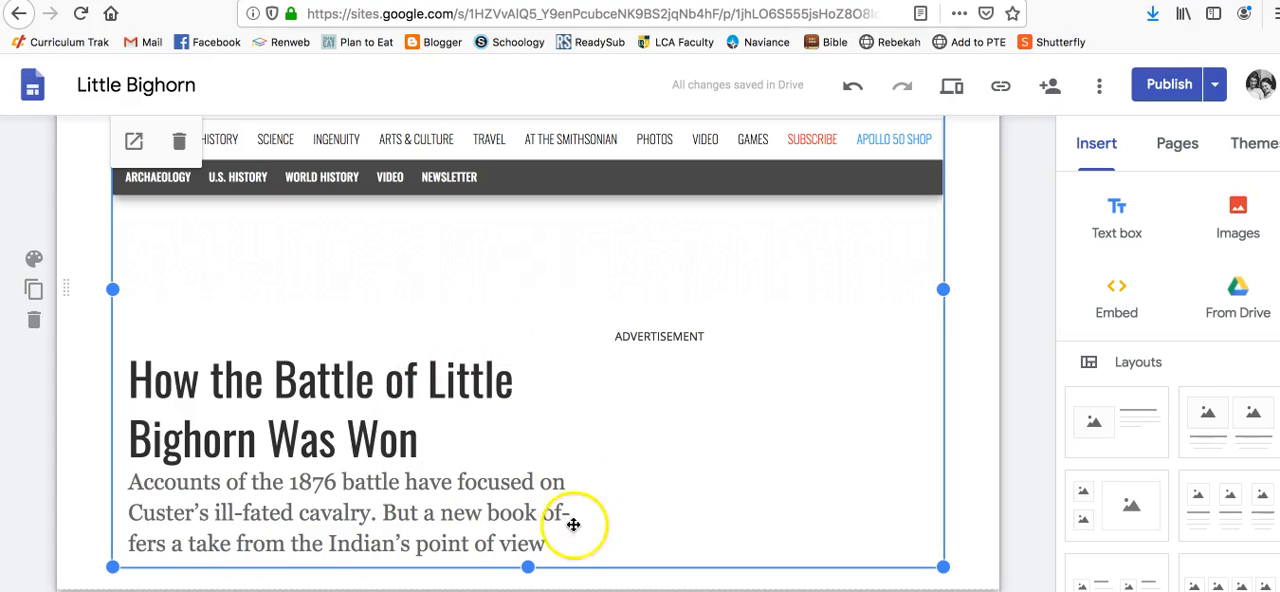
left_click_drag(527, 566, 527, 498)
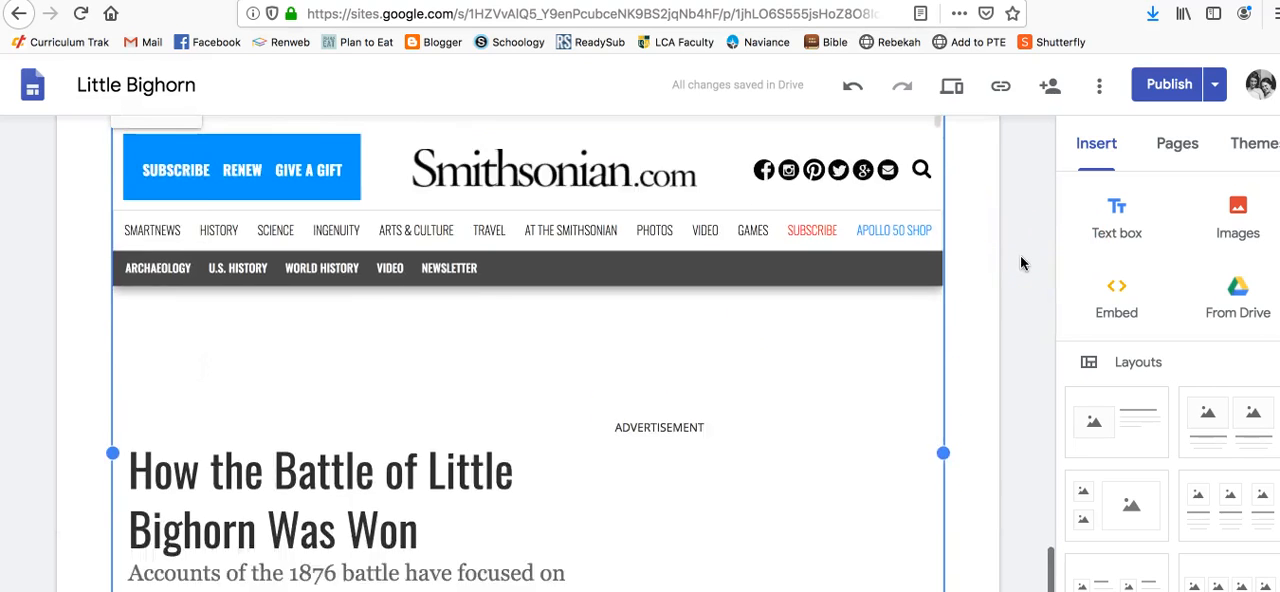
Load YouTube in place of the Smithsonian article and search it for "battle of little bighorn"
left_click(598, 246)
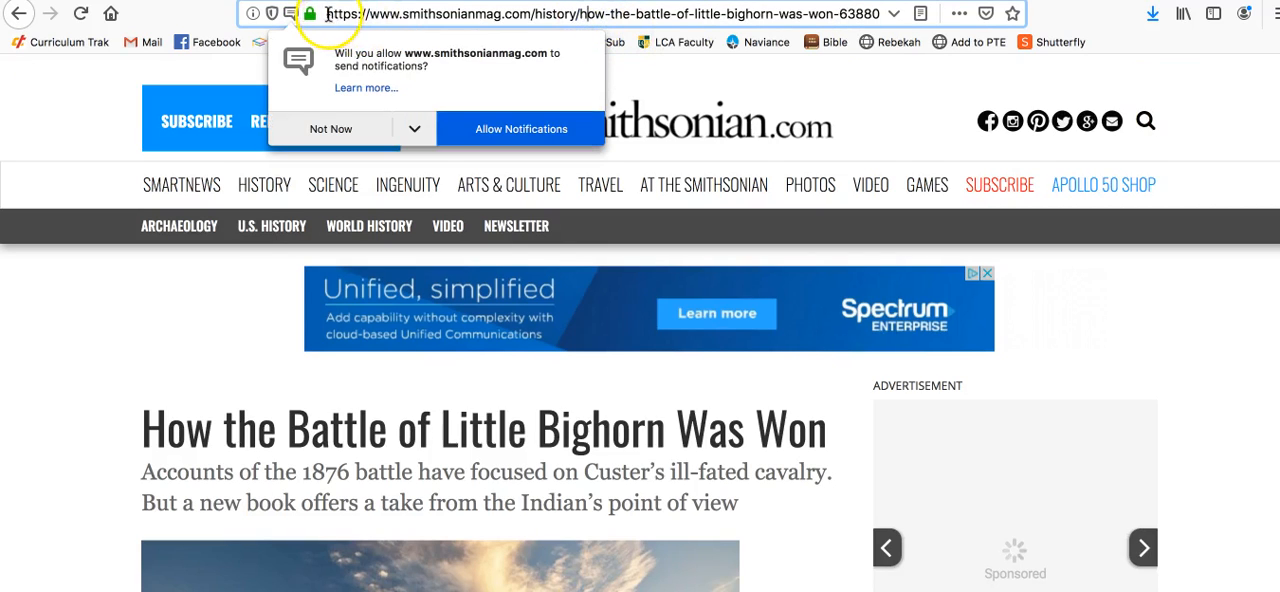
left_click_drag(332, 14, 957, 14)
type("youtube.com")
key("Return")
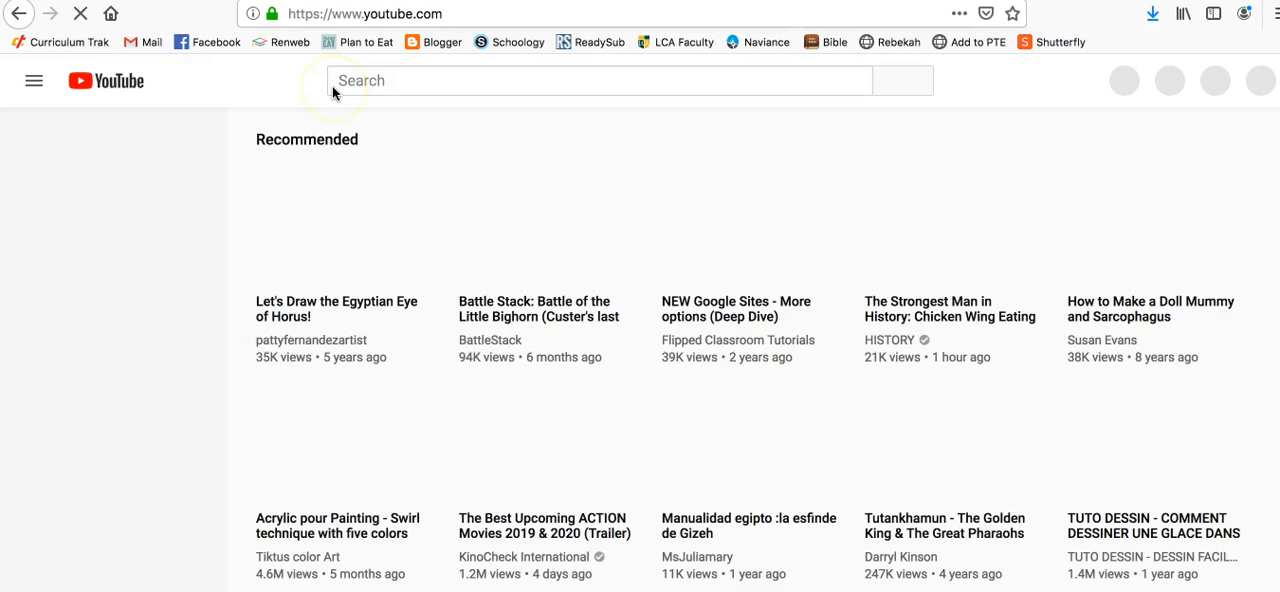
type("attle of little")
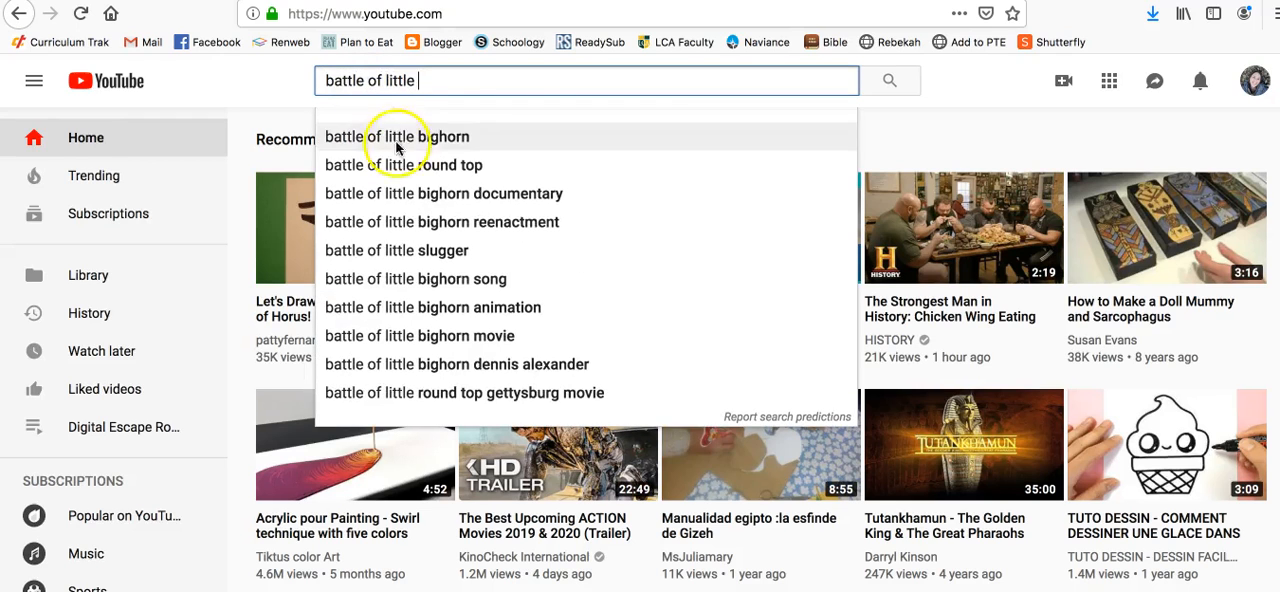
left_click(397, 141)
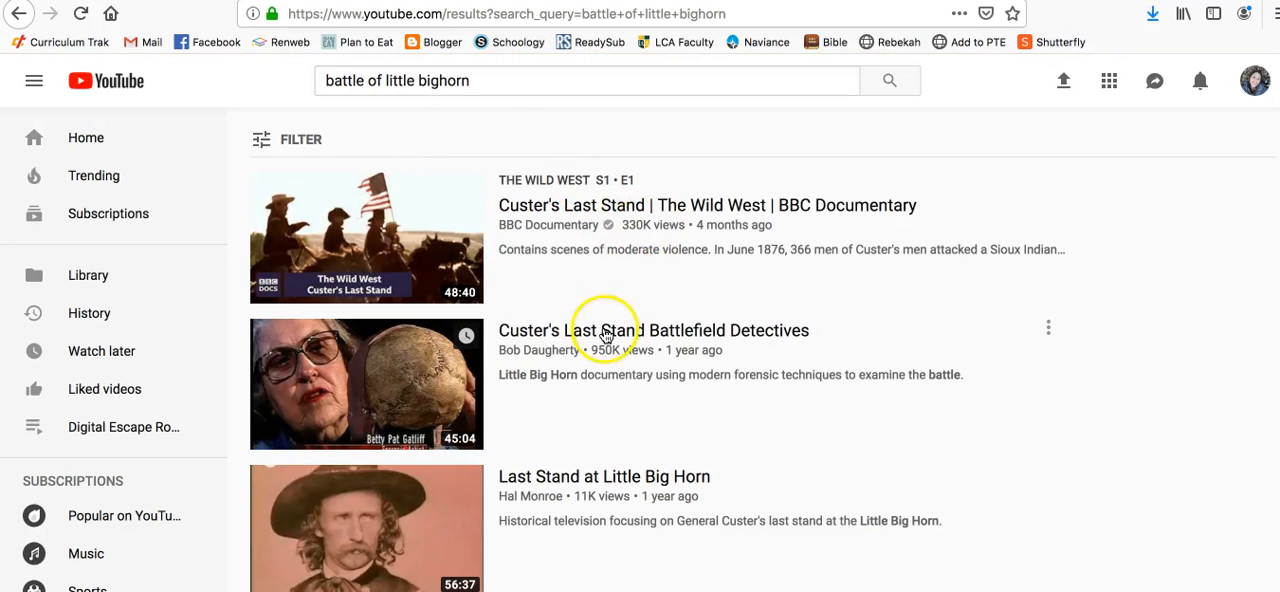
Open the HISTORY video "The Battle at Little Bighorn | History" from the search results and copy its web address
scroll(602, 452, "down", 3)
scroll(604, 459, "down", 2)
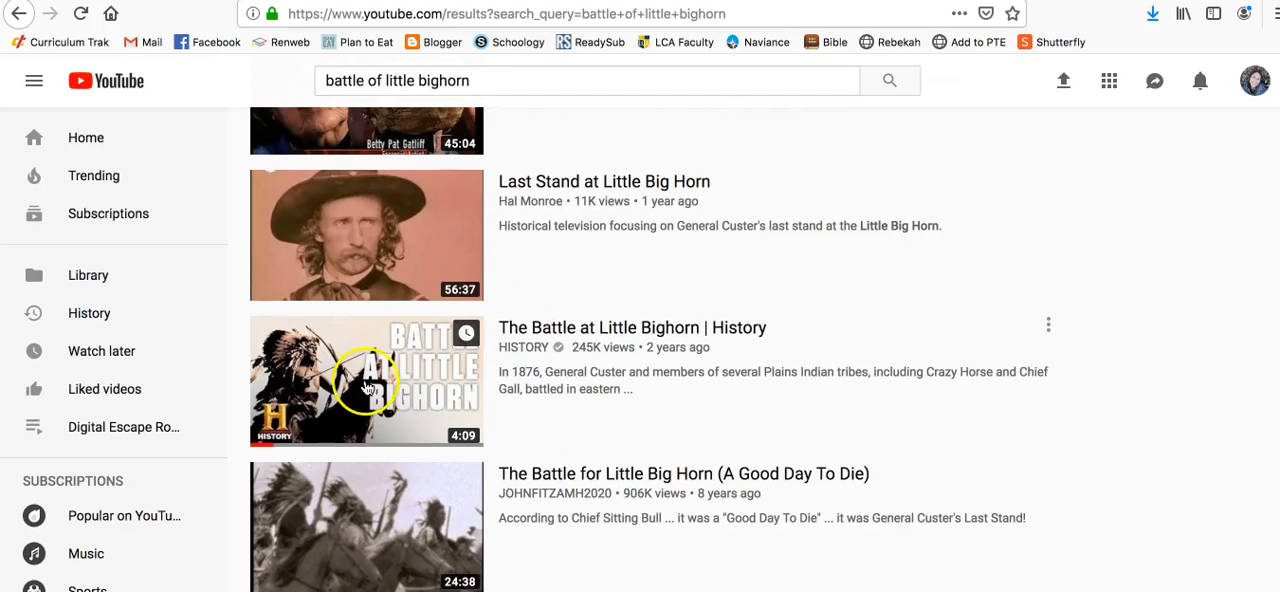
left_click(603, 329)
left_click(651, 18)
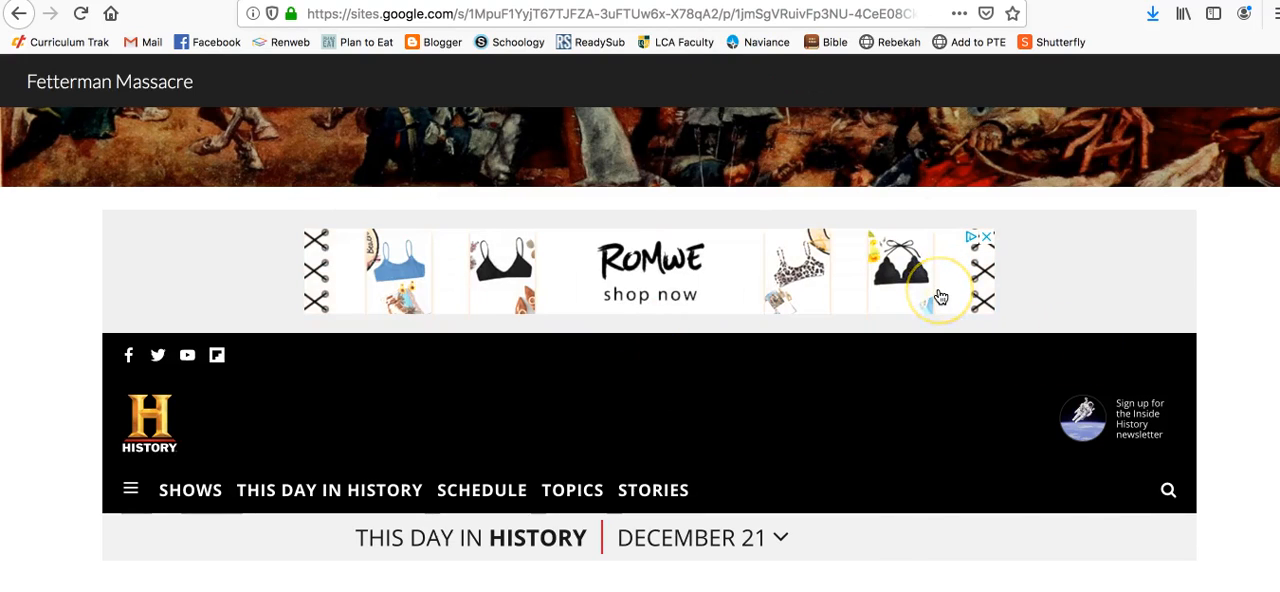
Return to the Little Bighorn site editor and delete the embedded Smithsonian article below the quiz questions
scroll(940, 297, "down", 15)
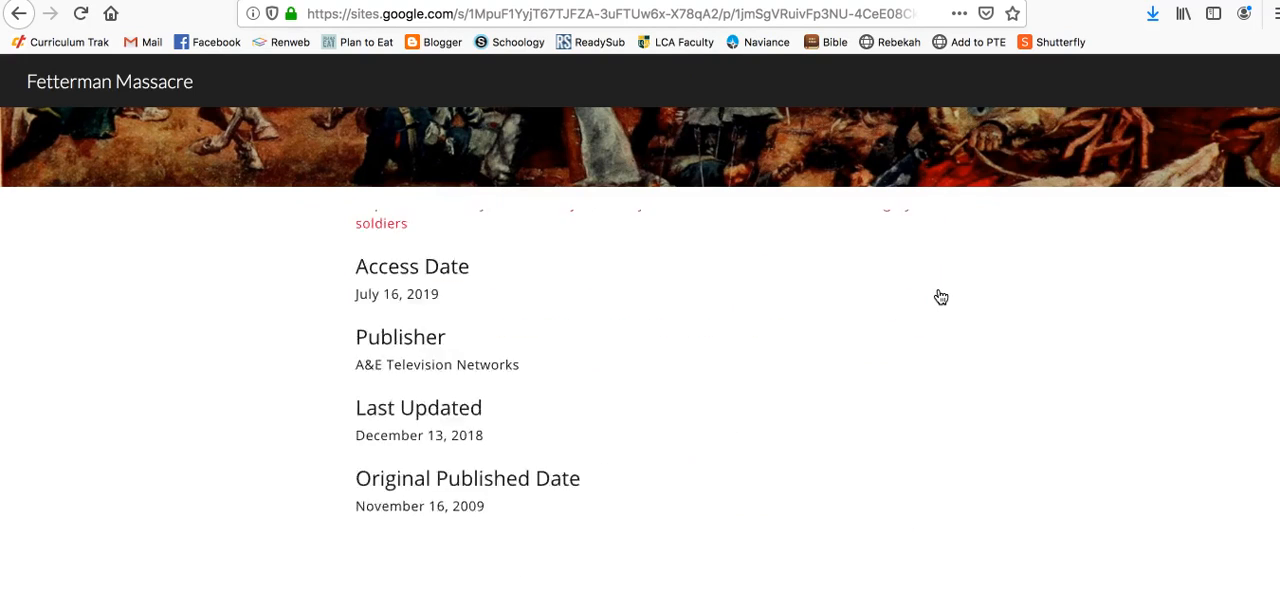
scroll(940, 297, "down", 5)
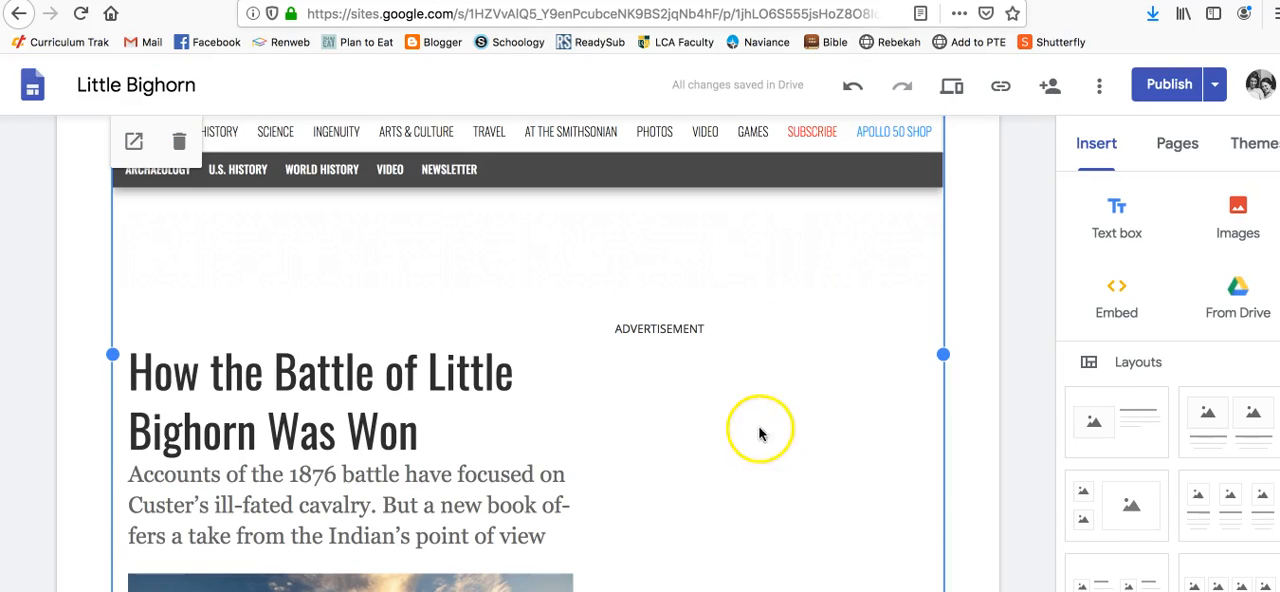
scroll(817, 351, "up", 4)
scroll(808, 275, "up", 2)
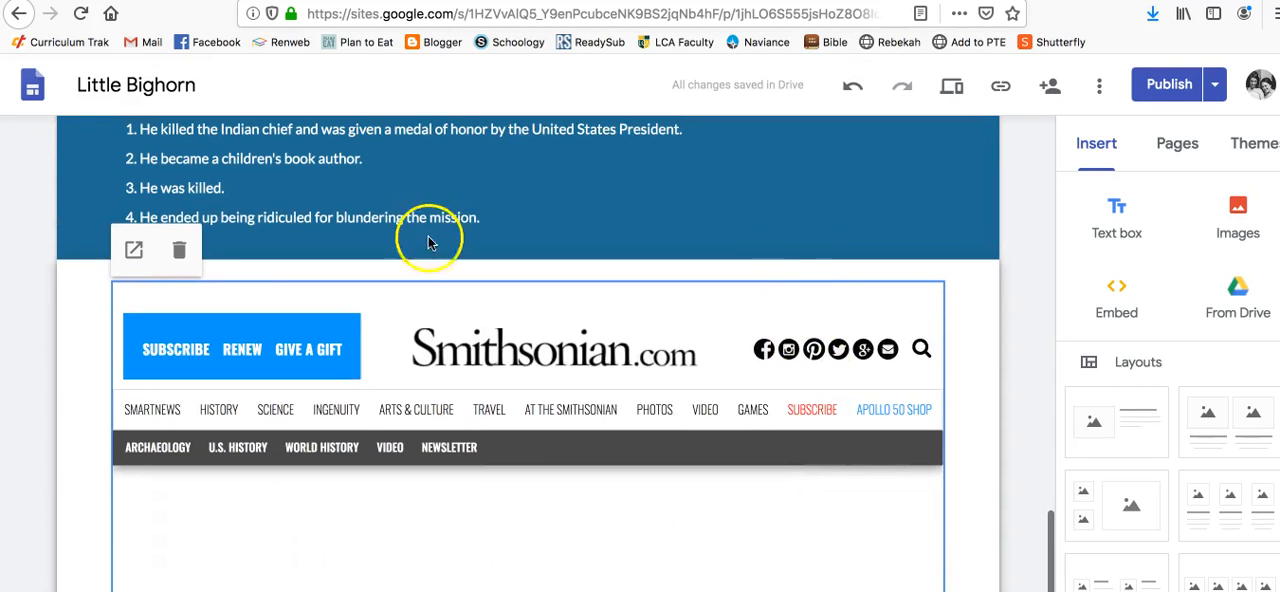
left_click(181, 254)
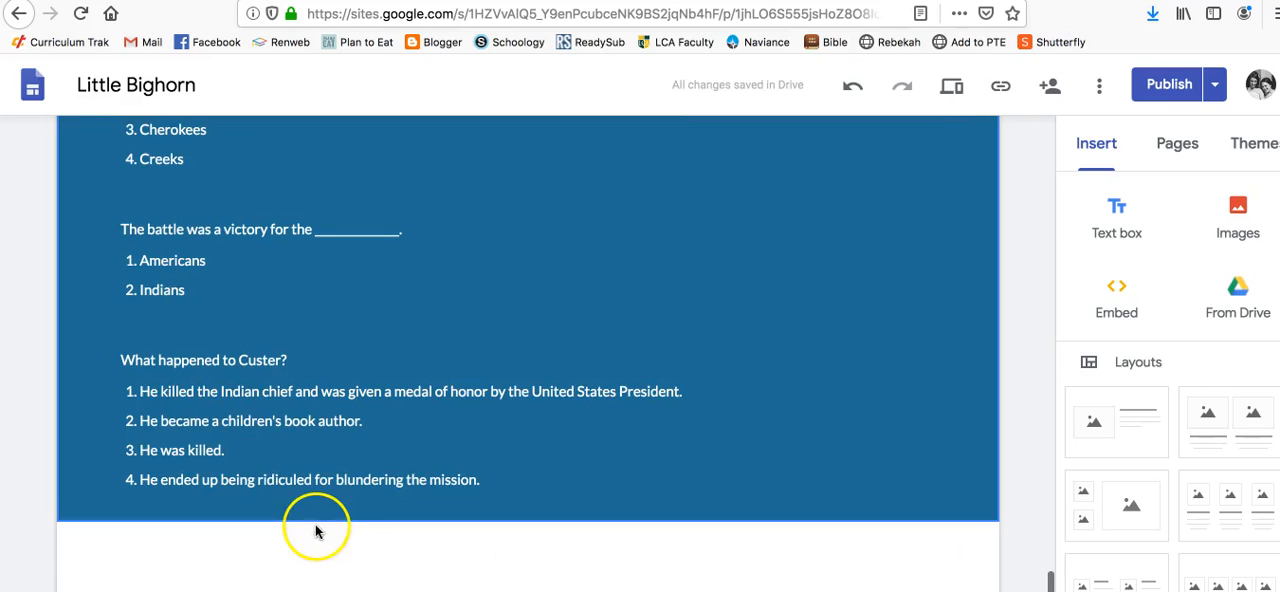
Embed the copied YouTube video "The Battle at Little Bighorn" by URL below the quiz questions
left_click(1139, 298)
type("https://www.youtube.com/watch?v=UM4eQBpfGIg&t=3s")
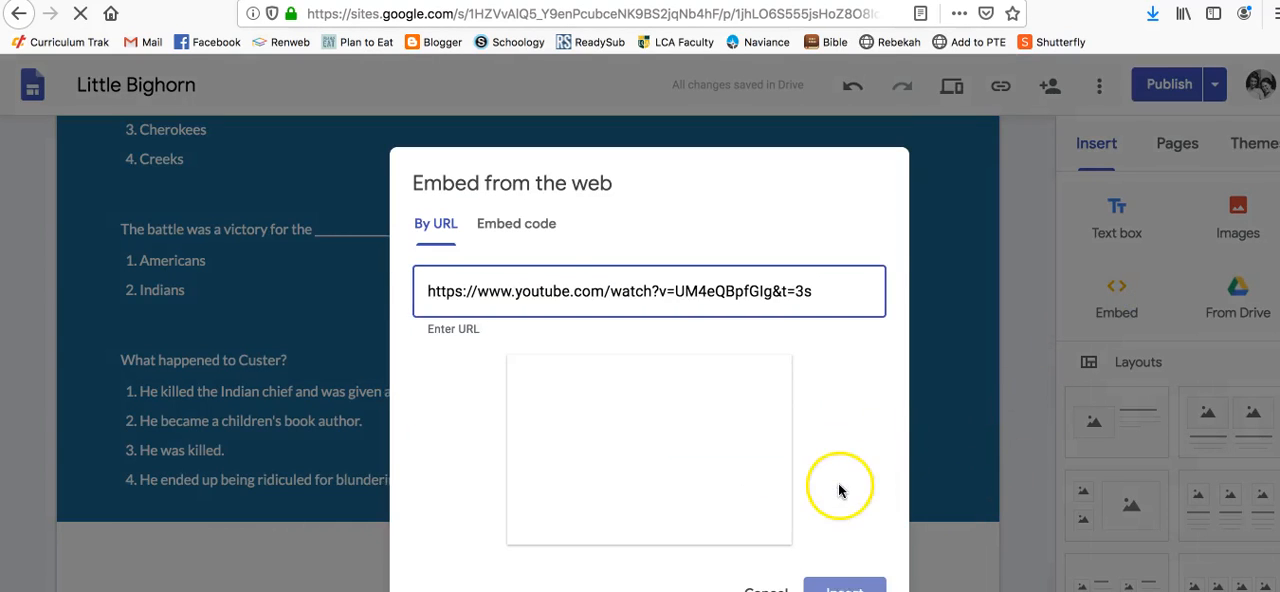
left_click(840, 586)
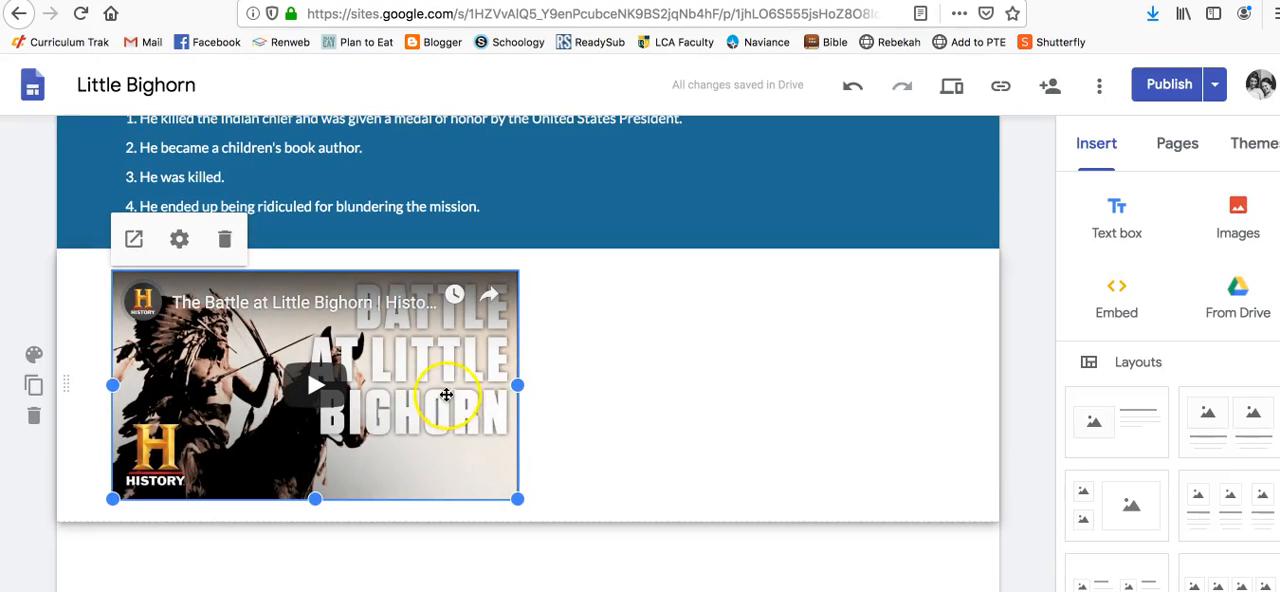